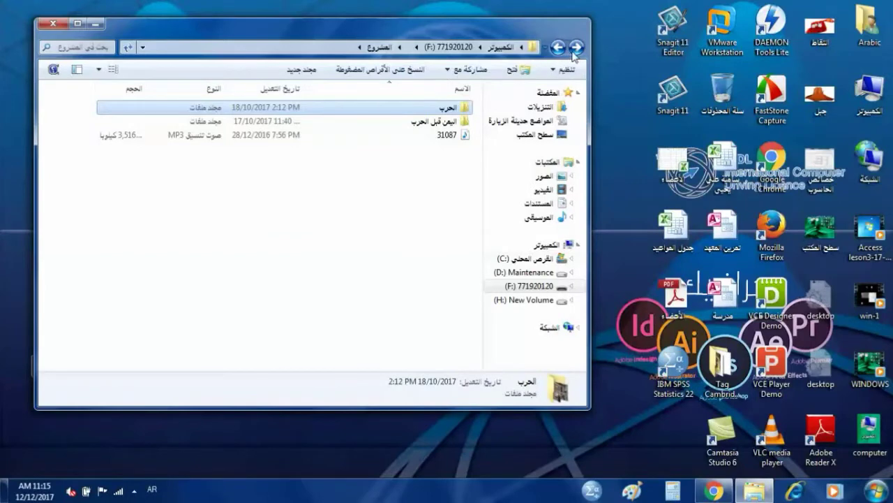
# Step: Leave the Explorer project folder window and bring up the Windows Start menu
pyautogui.click(642, 77)
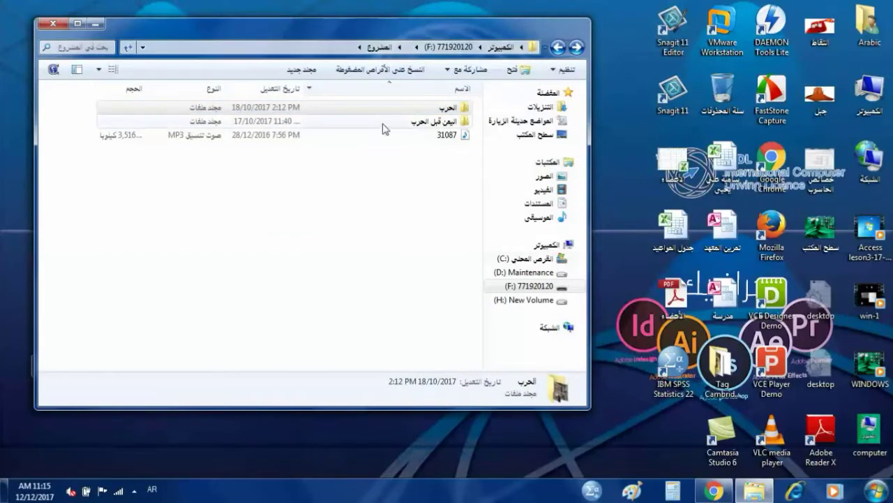
pyautogui.click(877, 490)
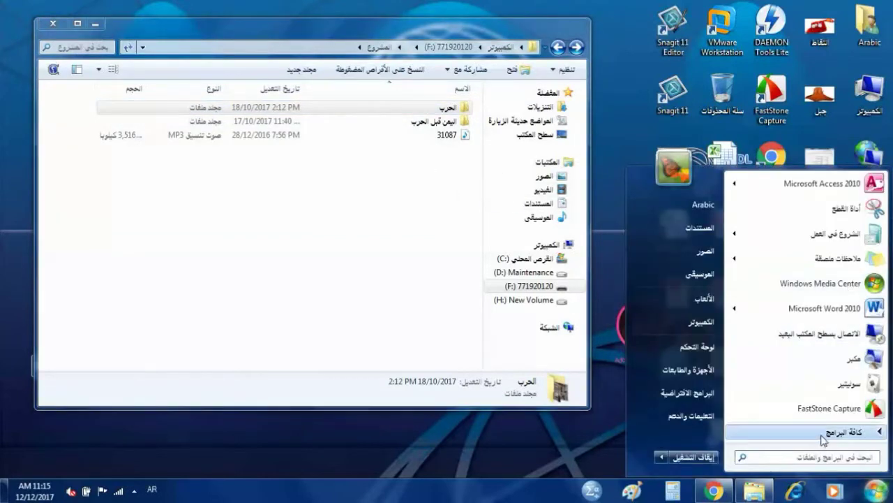
# Step: Launch Microsoft PowerPoint 2010 from the Microsoft Office group under All Programs
pyautogui.click(845, 431)
pyautogui.scroll(-2, 836, 367)
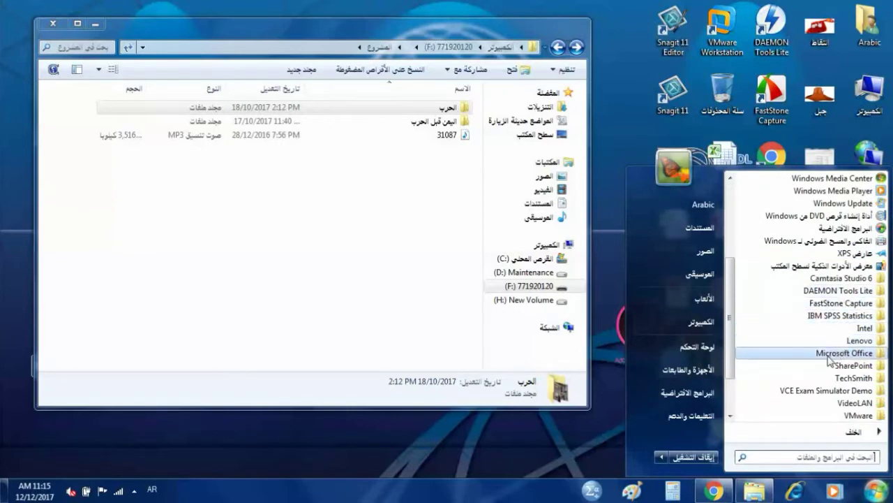
pyautogui.click(830, 356)
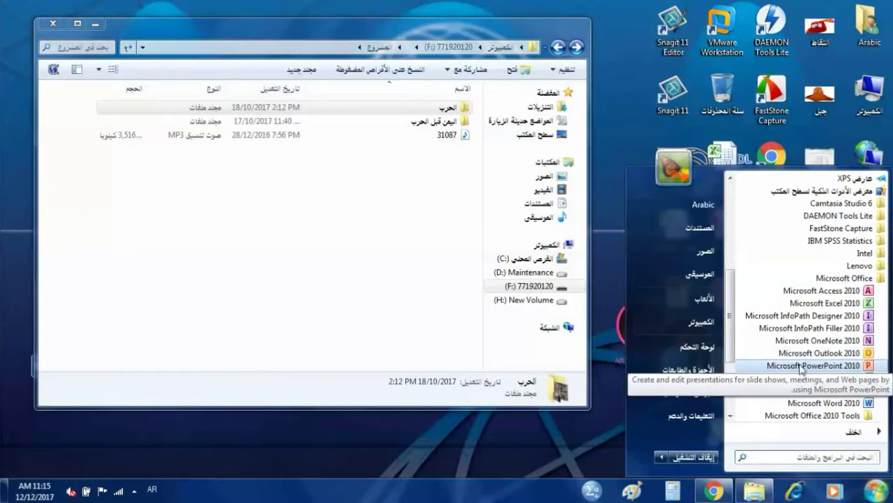
pyautogui.click(801, 366)
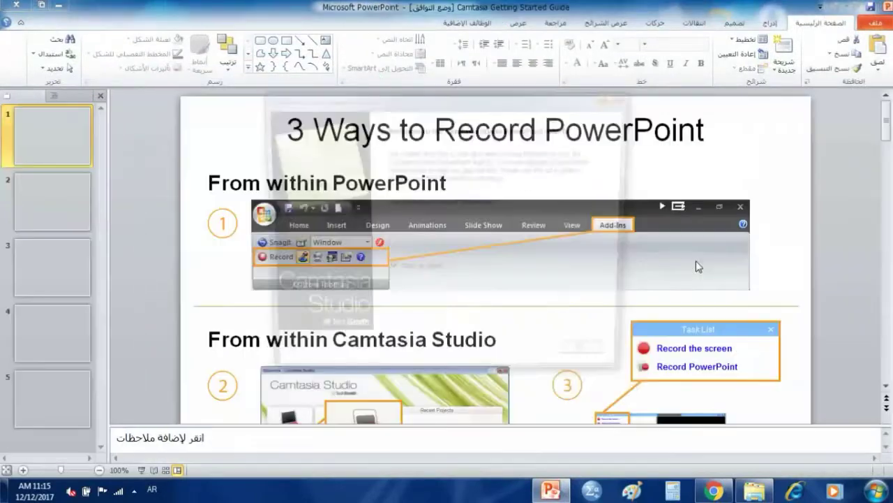
# Step: Dismiss the Camtasia message and create a new blank presentation
pyautogui.click(607, 364)
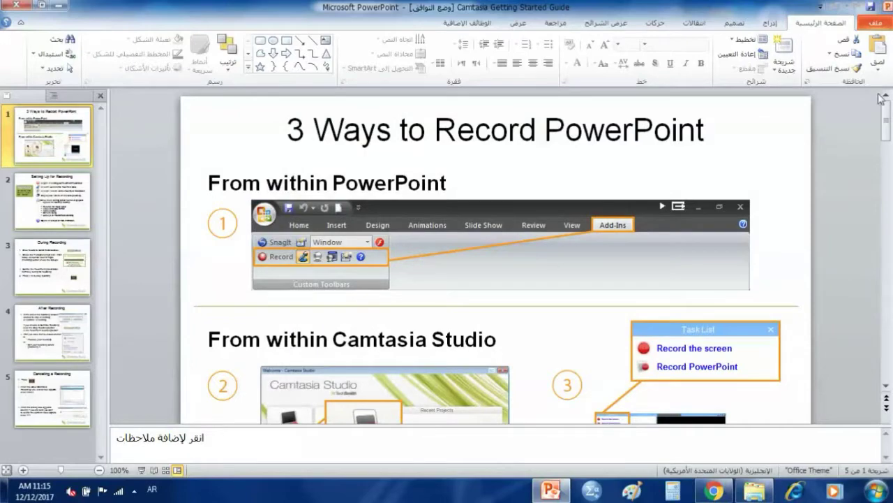
pyautogui.click(881, 24)
pyautogui.click(857, 173)
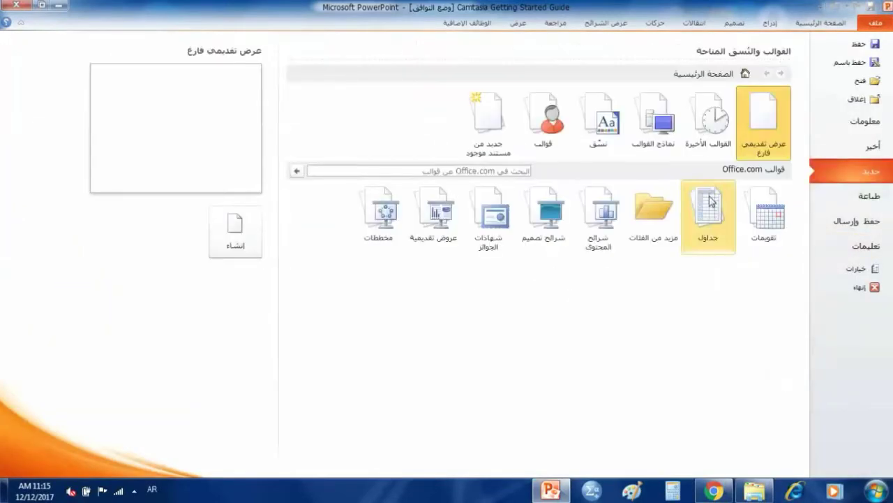
pyautogui.doubleClick(761, 124)
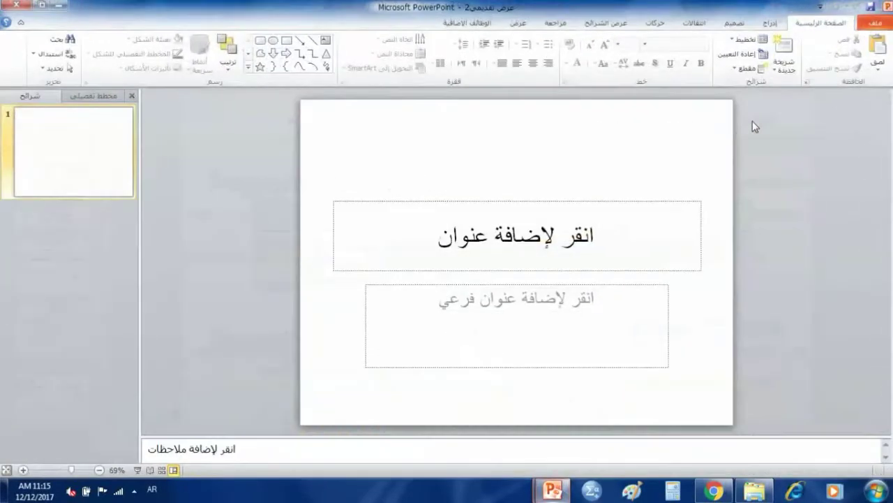
# Step: Set the presentation direction to right-to-left and bring up the New Slide layouts
pyautogui.click(518, 23)
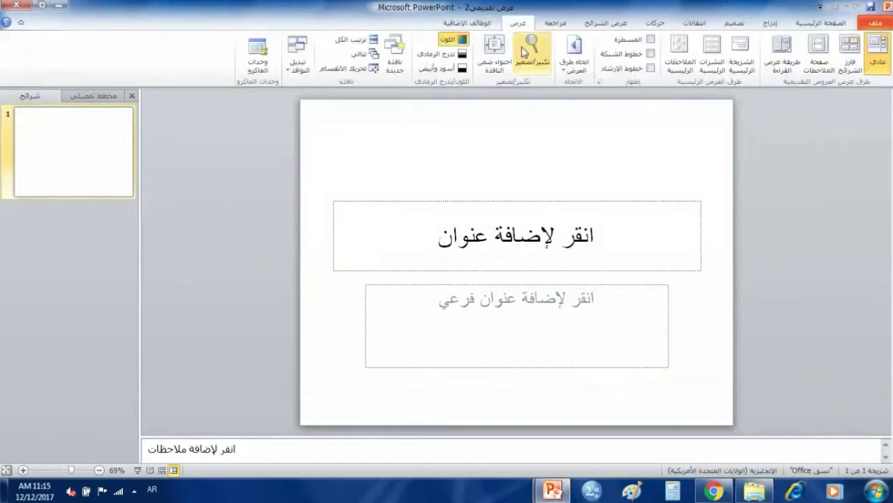
pyautogui.click(574, 64)
pyautogui.click(559, 100)
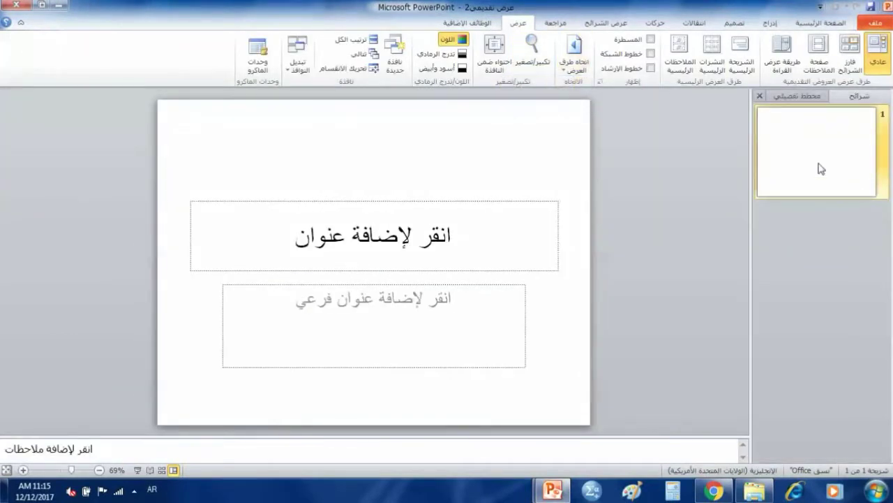
pyautogui.click(824, 23)
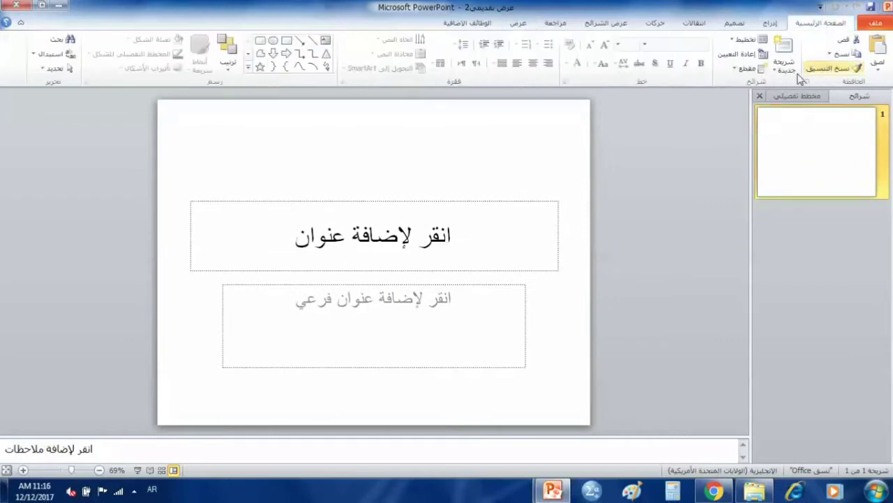
pyautogui.click(784, 67)
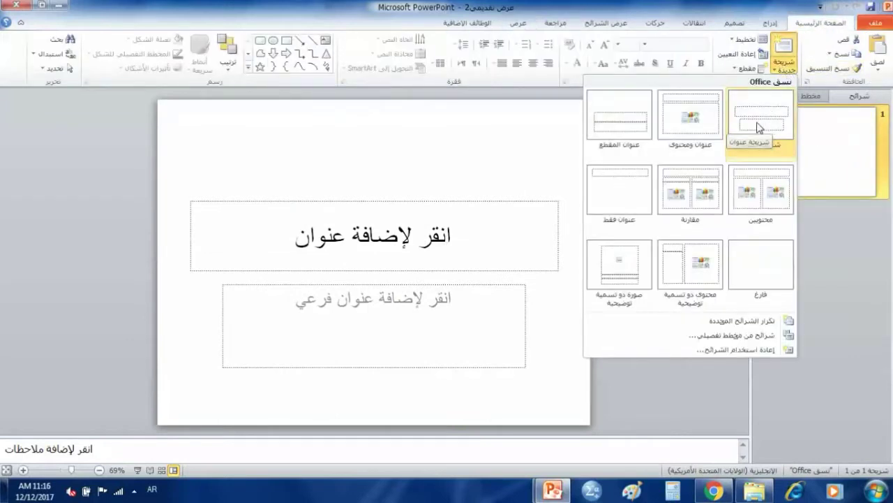
# Step: Add a Title and Content slide and place the chrysanthemum picture in its content area
pyautogui.click(698, 130)
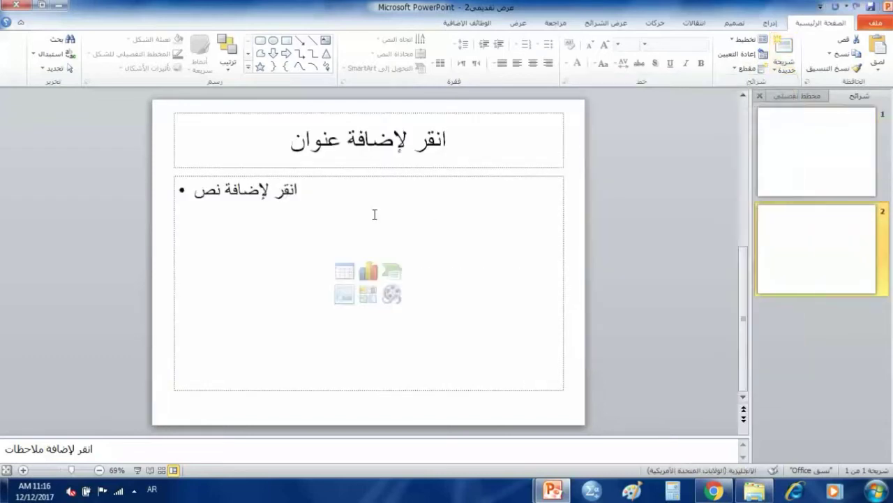
pyautogui.click(344, 294)
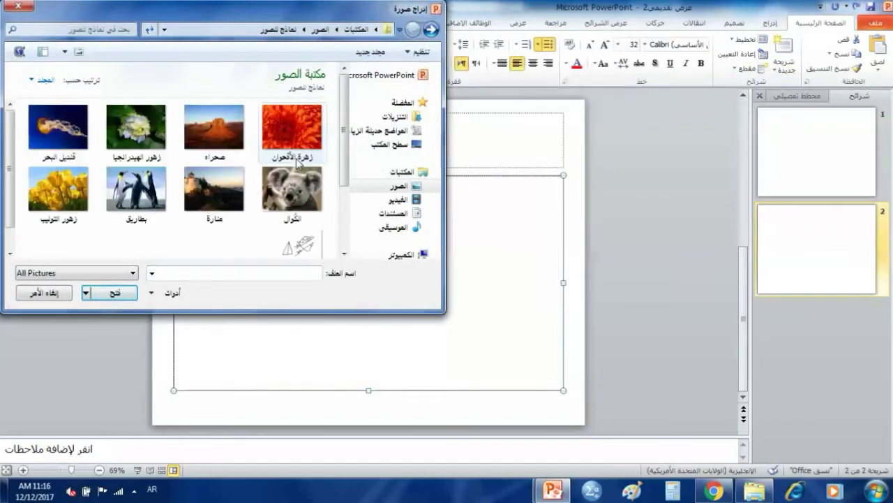
pyautogui.doubleClick(292, 138)
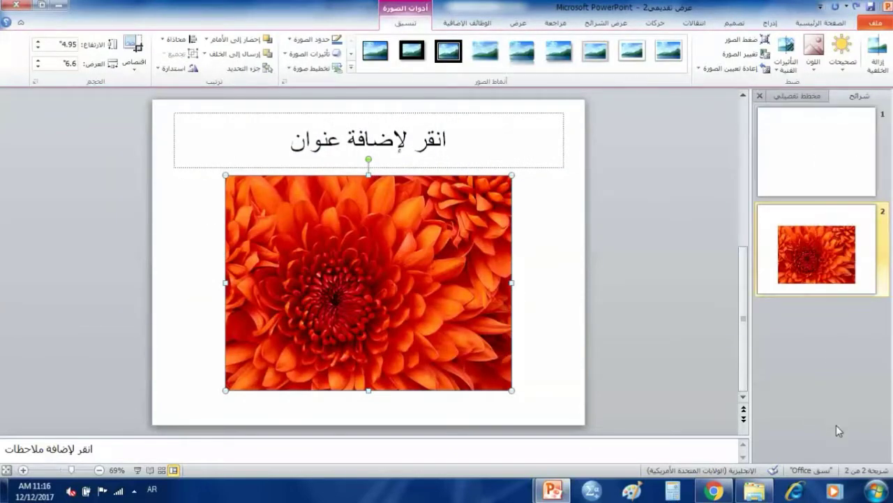
pyautogui.click(648, 279)
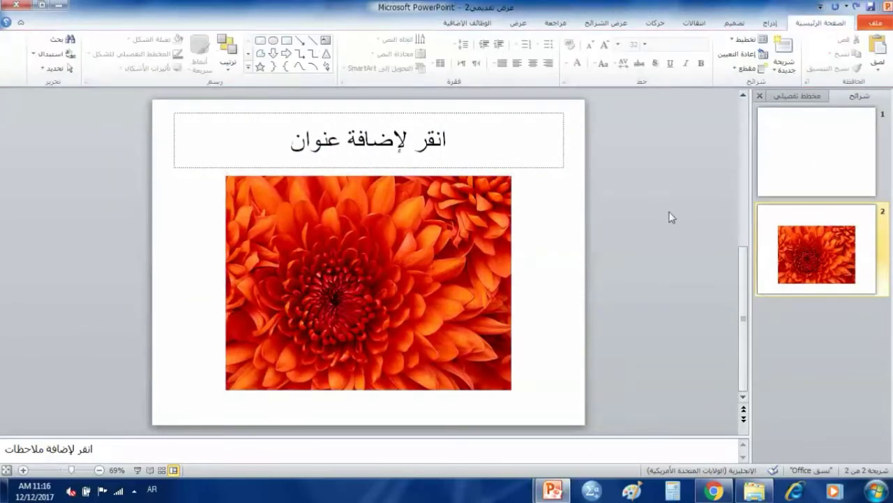
pyautogui.click(770, 23)
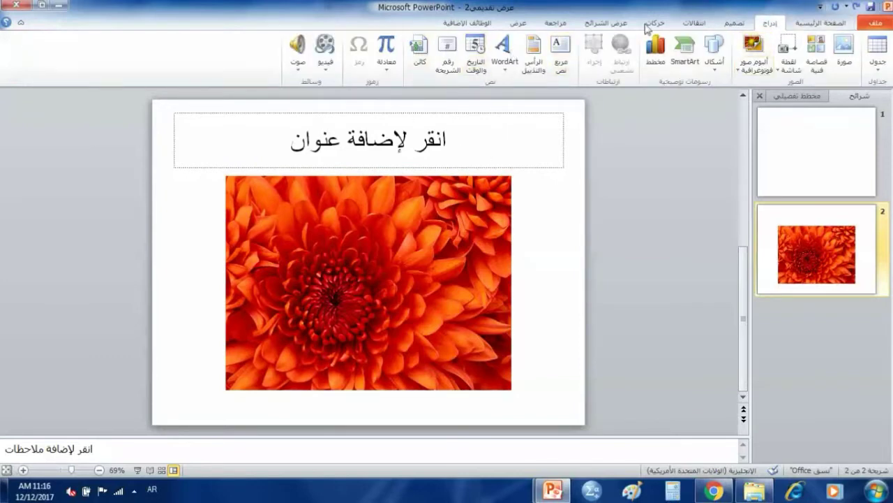
# Step: Apply the blue wave Flow design theme to both slides
pyautogui.click(735, 23)
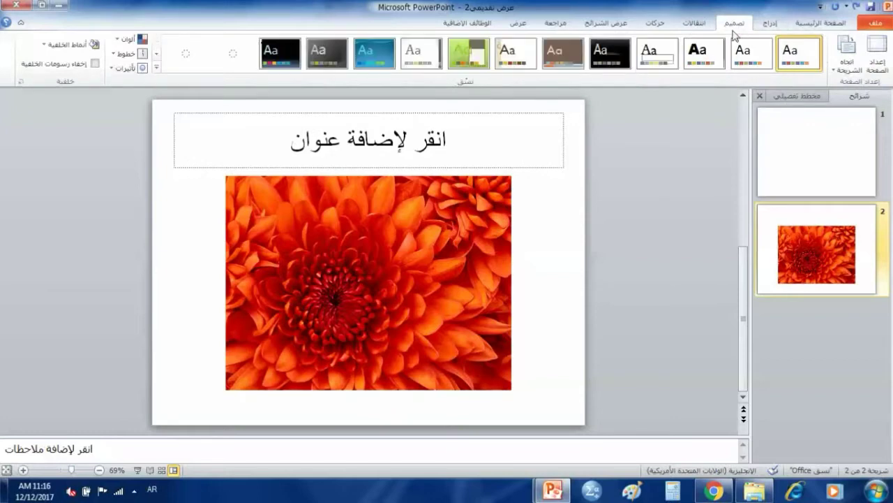
pyautogui.click(372, 52)
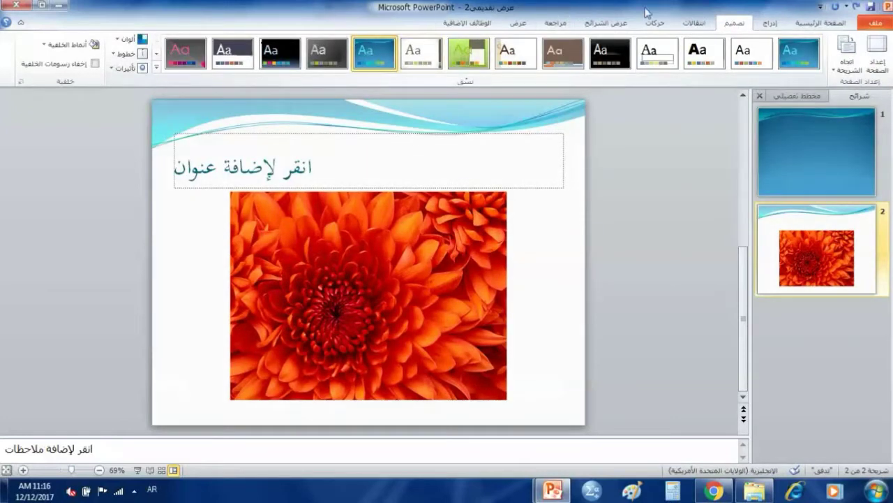
pyautogui.click(694, 25)
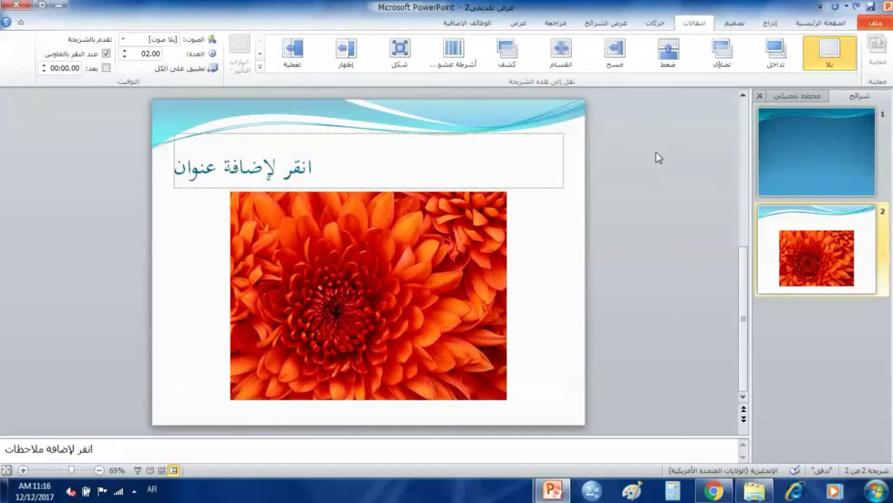
pyautogui.click(772, 24)
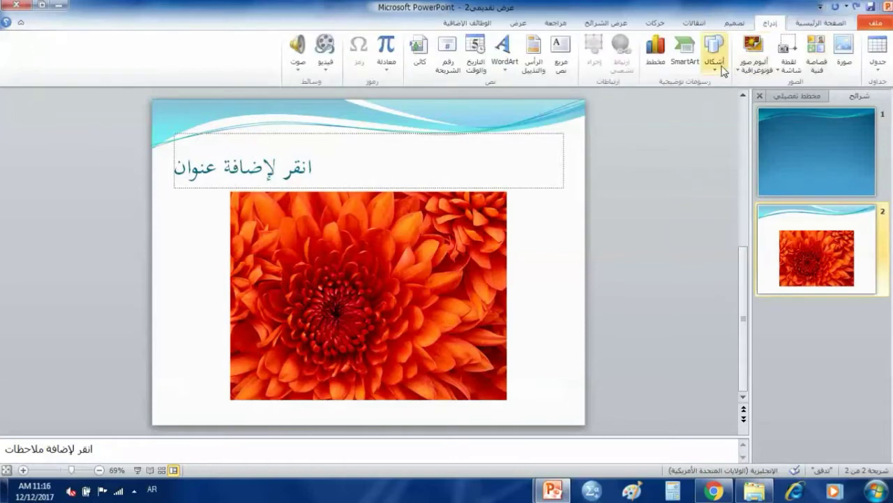
# Step: Load all pictures from F:\المشروع\اليمن قبل الحرب into a new Photo Album
pyautogui.click(758, 46)
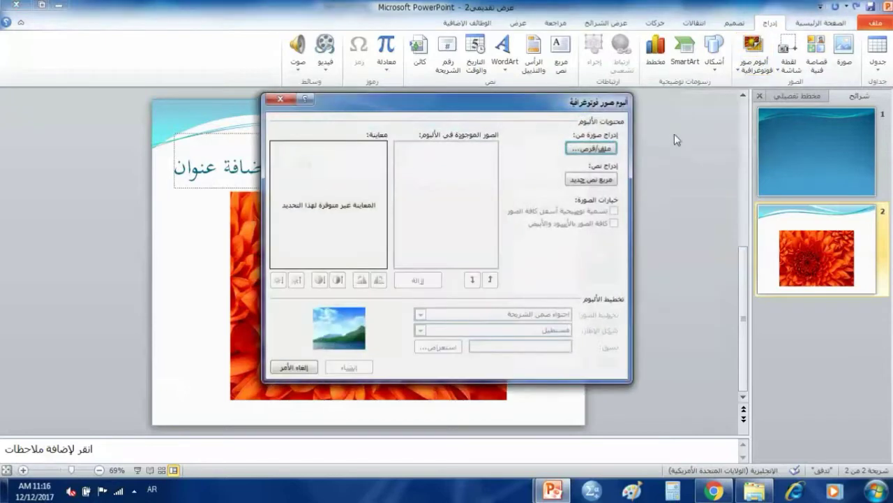
pyautogui.click(602, 153)
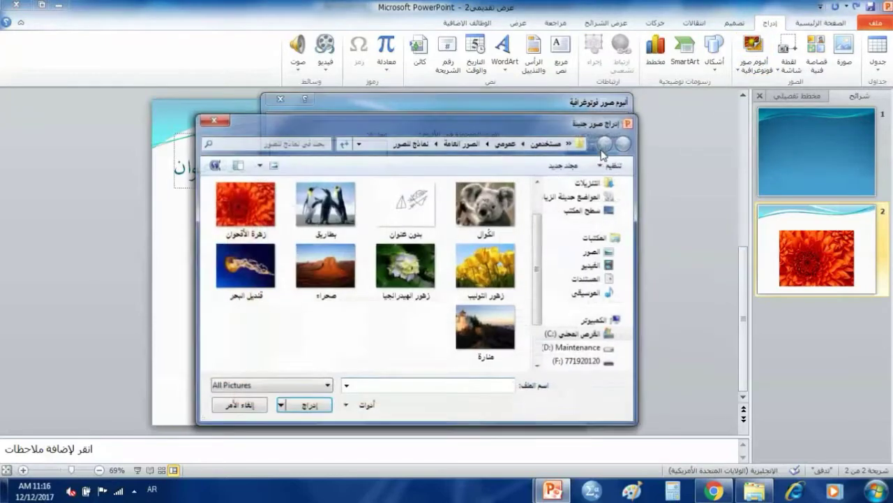
pyautogui.scroll(-1, 573, 331)
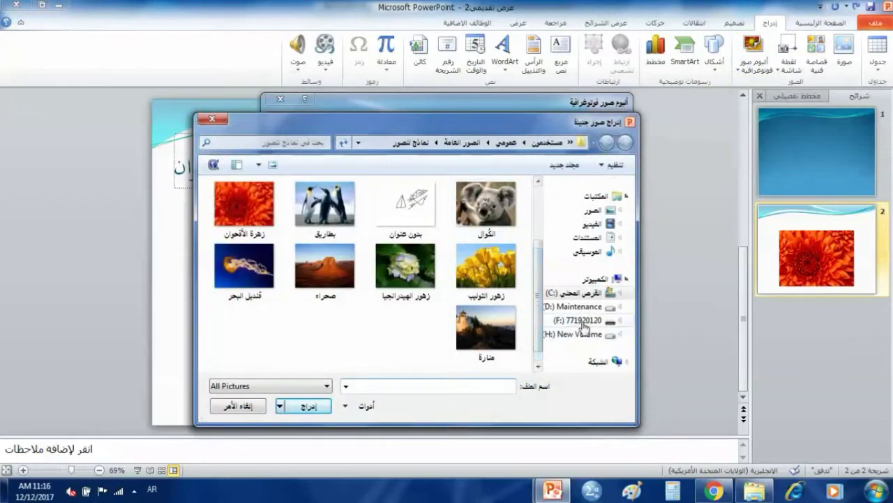
pyautogui.click(578, 321)
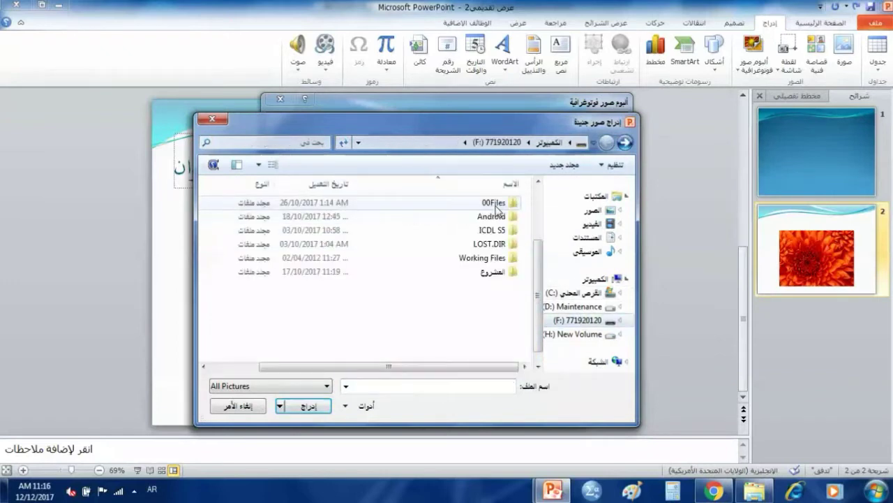
pyautogui.doubleClick(491, 273)
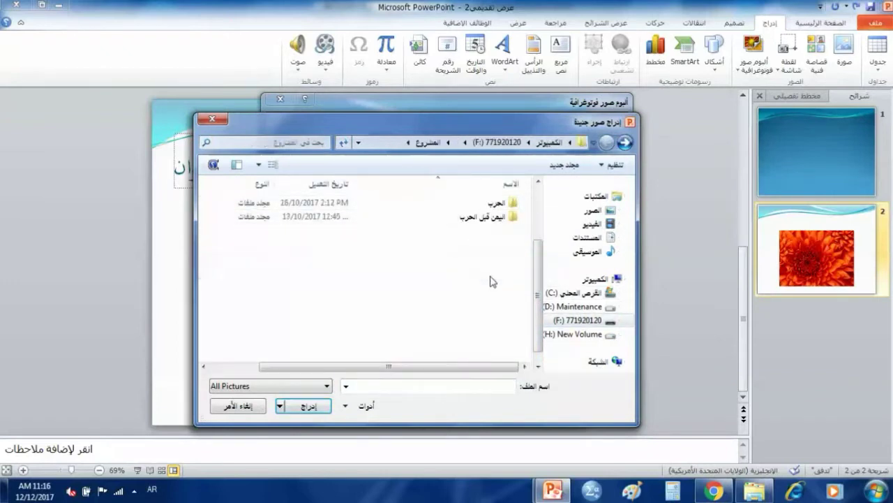
pyautogui.doubleClick(480, 218)
pyautogui.moveTo(524, 198)
pyautogui.mouseDown()
pyautogui.moveTo(474, 253)
pyautogui.moveTo(423, 357)
pyautogui.mouseUp()
pyautogui.click(304, 406)
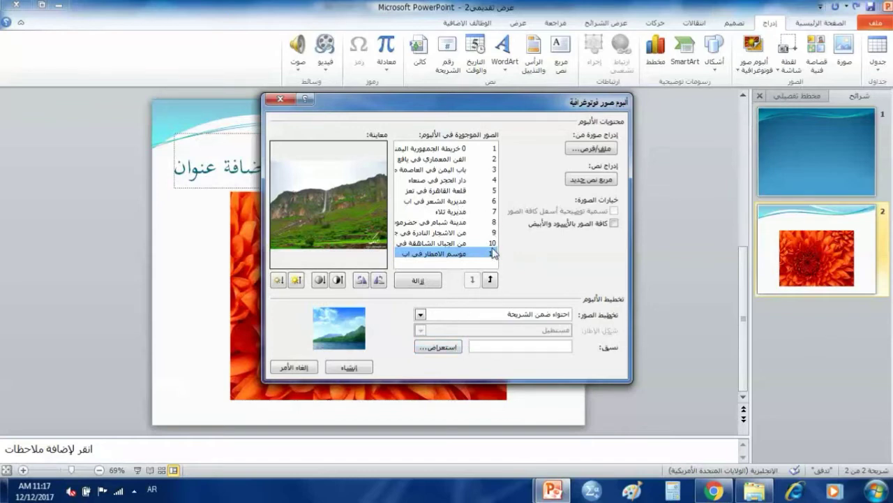
# Step: Move picture 11 up, use 1 picture per slide with captions below all, and create the album
pyautogui.click(491, 280)
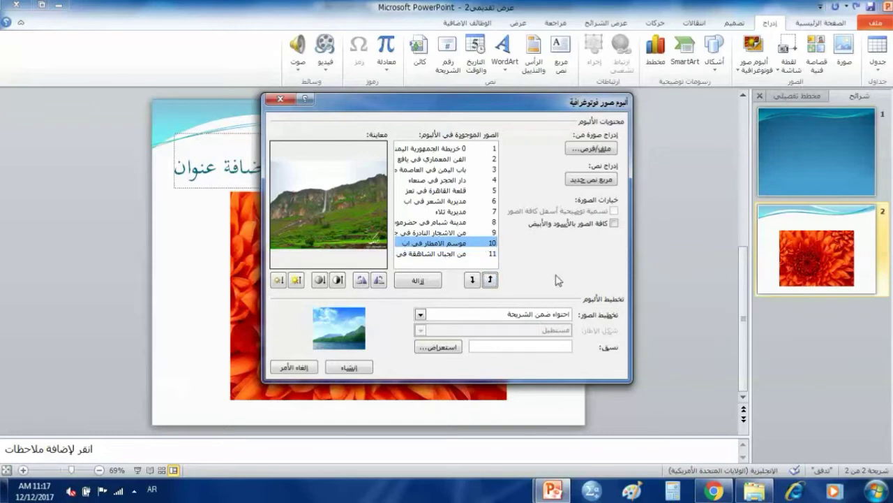
pyautogui.click(520, 317)
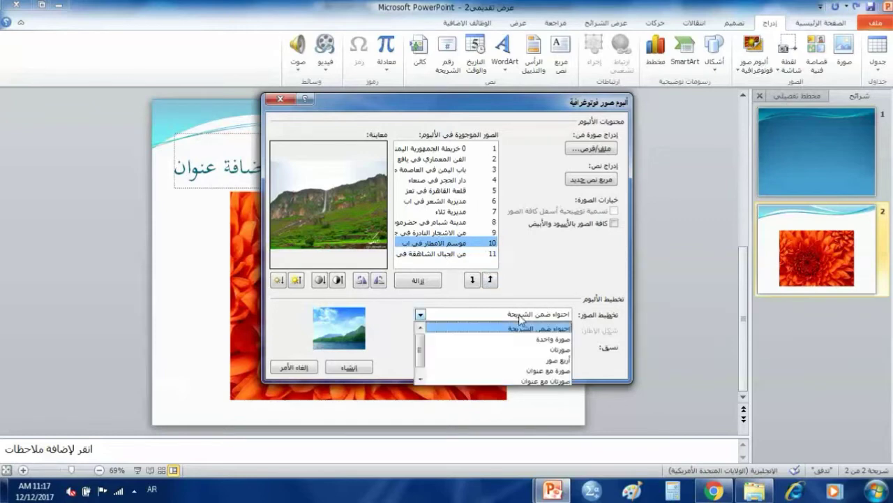
pyautogui.click(543, 340)
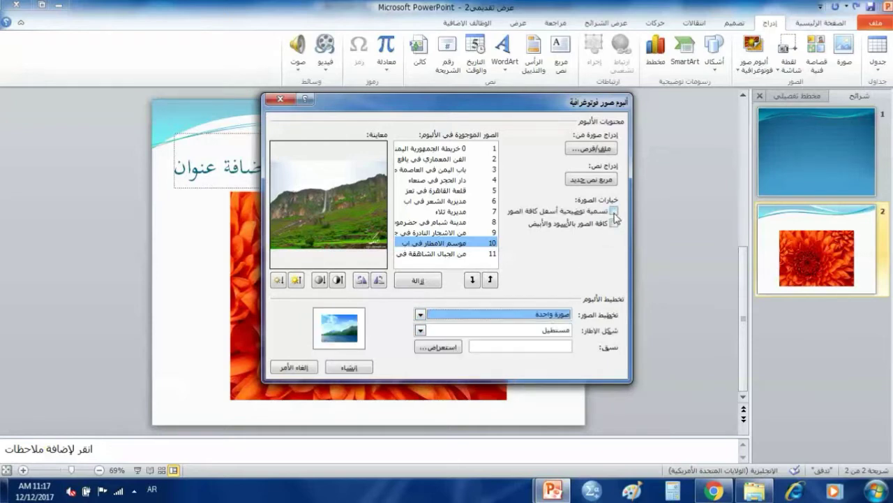
pyautogui.click(614, 210)
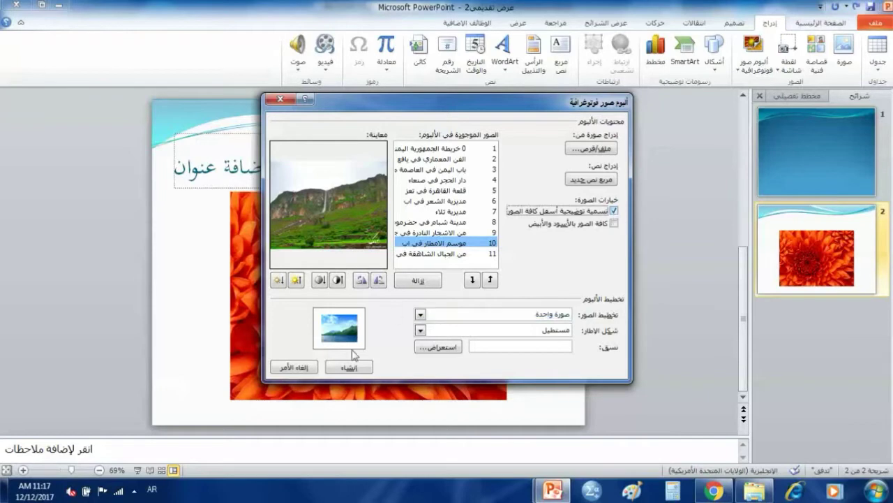
pyautogui.click(363, 368)
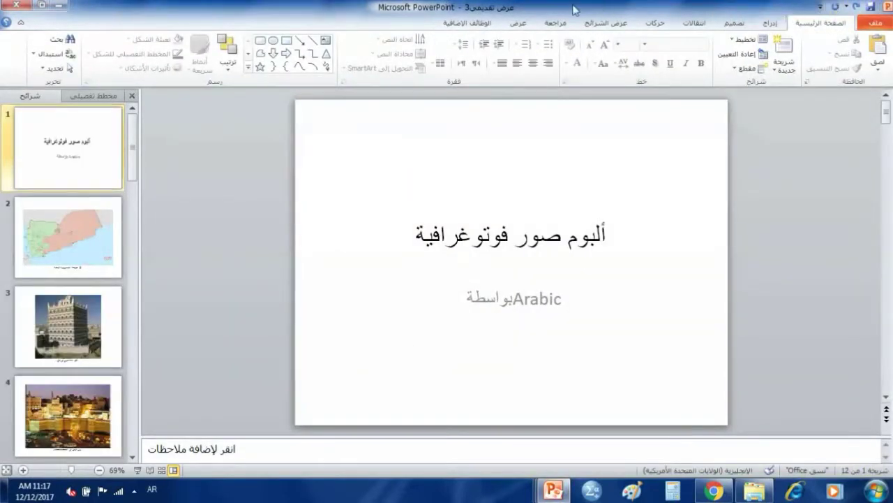
# Step: Switch the album's direction to right-to-left and review the map and tower slides
pyautogui.click(520, 25)
pyautogui.click(584, 67)
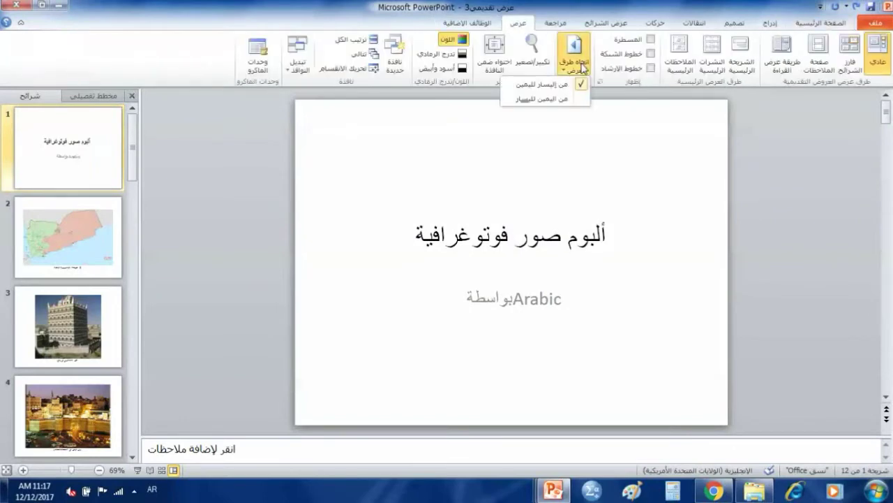
pyautogui.click(558, 99)
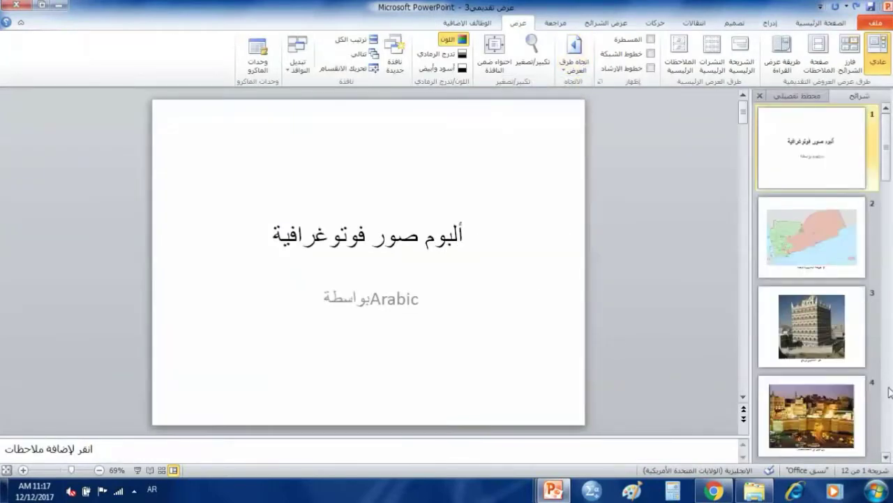
pyautogui.click(811, 237)
pyautogui.click(370, 385)
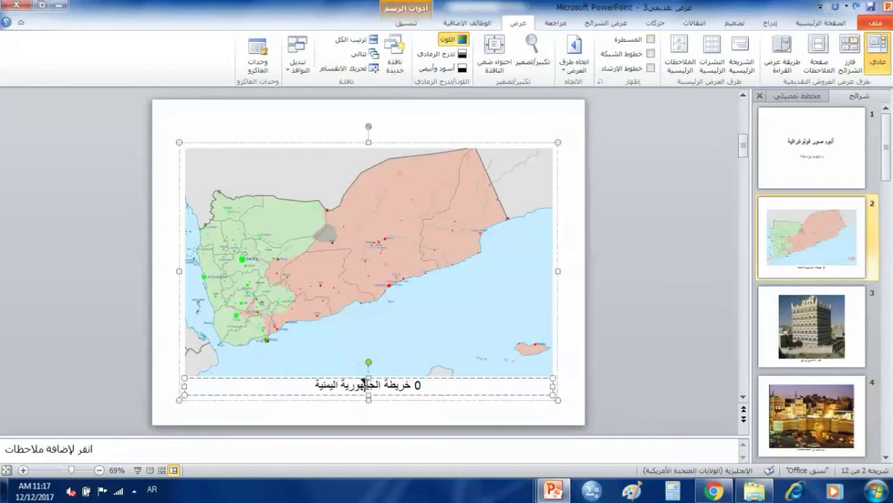
pyautogui.scroll(-3, 509, 365)
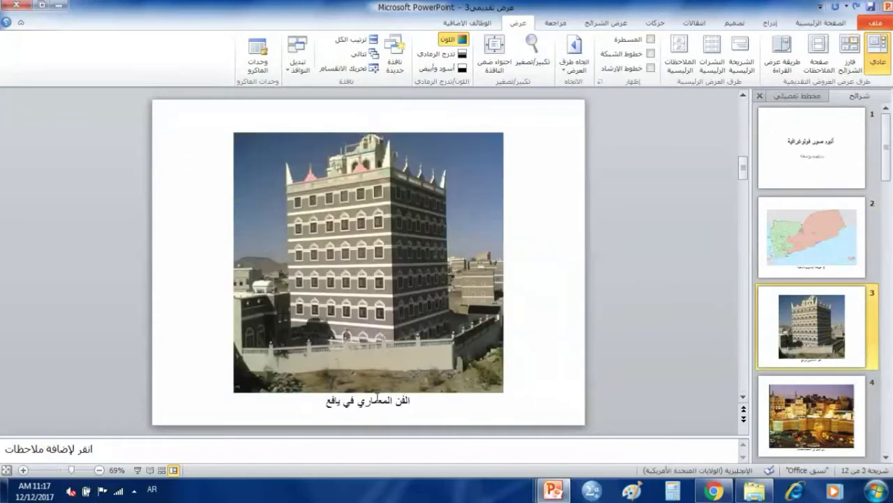
pyautogui.tripleClick(380, 401)
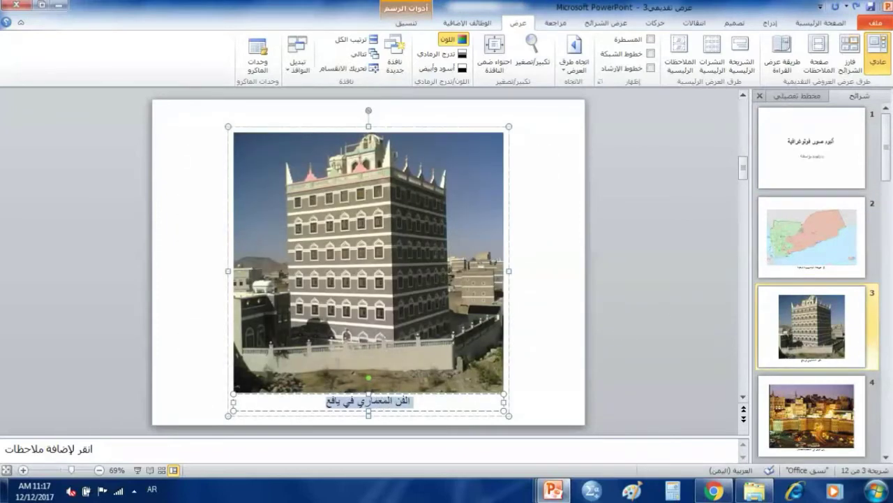
# Step: Retitle slide 1 as 'اليمن قبل الحرب' and delete its subtitle text
pyautogui.click(841, 136)
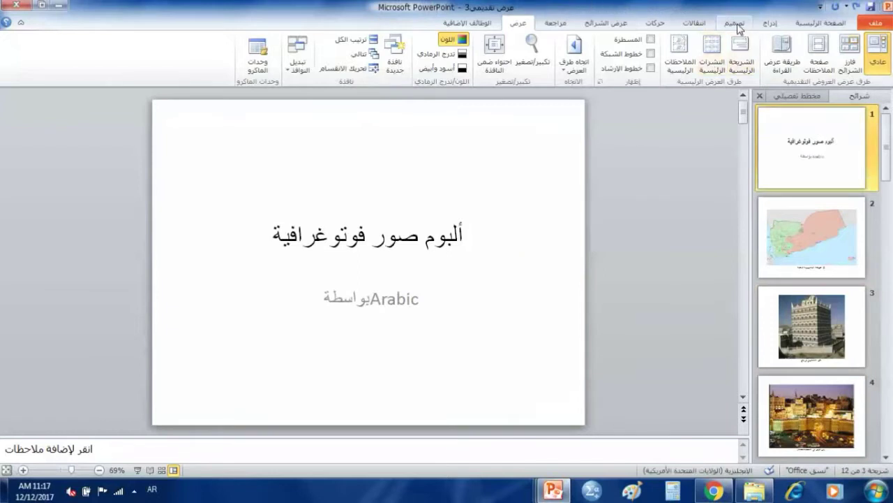
pyautogui.click(412, 240)
pyautogui.tripleClick(412, 239)
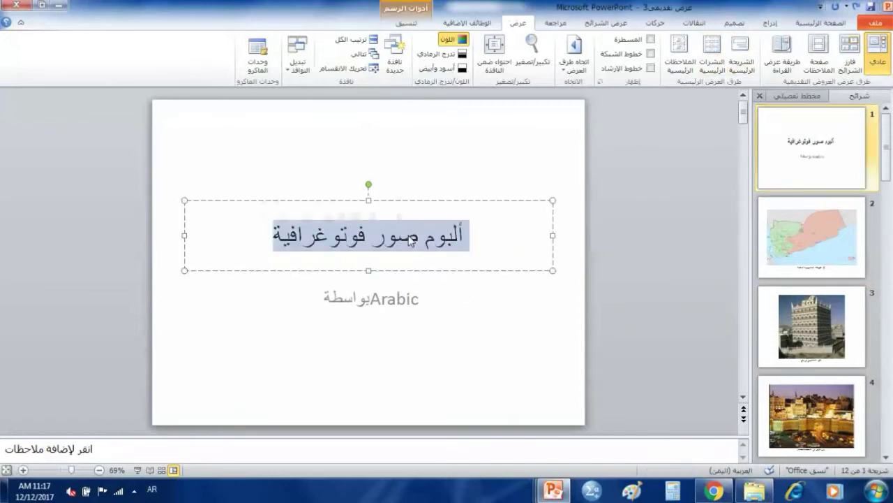
pyautogui.write('اليمن ')
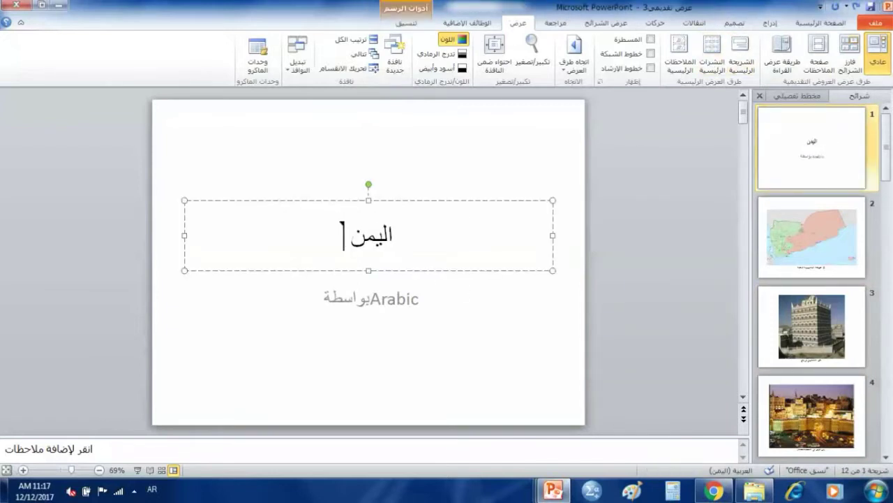
pyautogui.write('قبل الحرب')
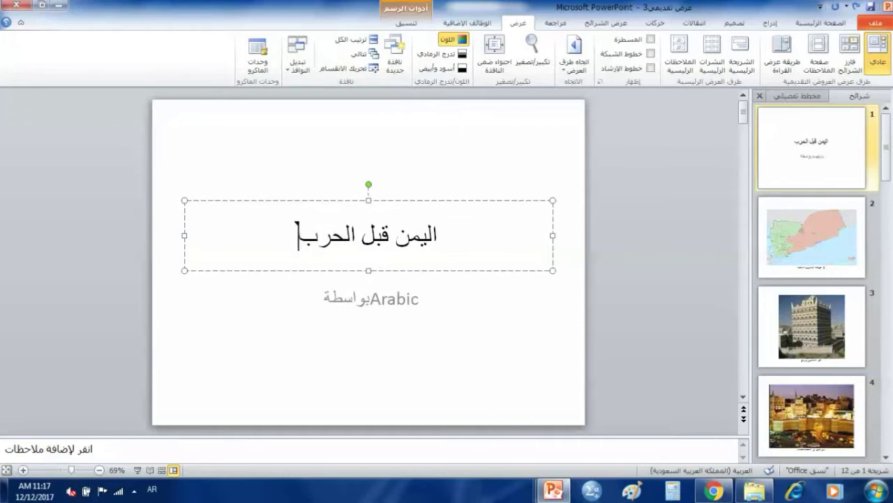
pyautogui.click(391, 297)
pyautogui.tripleClick(398, 300)
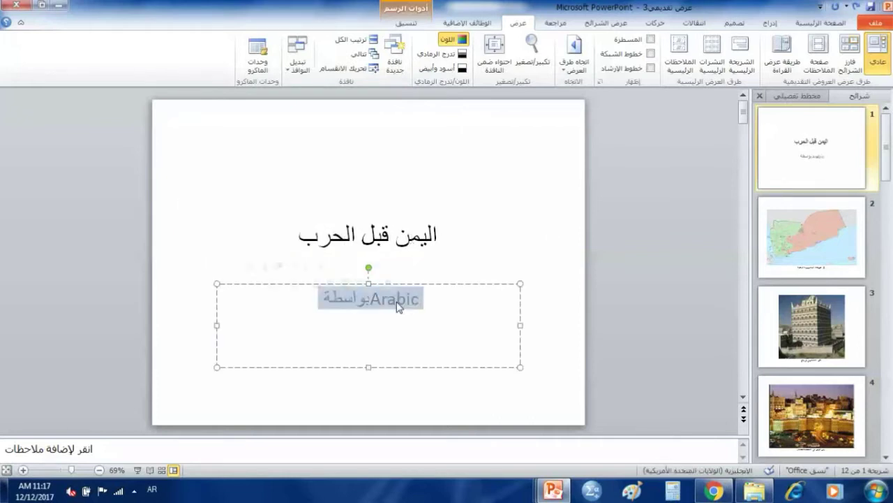
pyautogui.press('Delete')
pyautogui.click(665, 253)
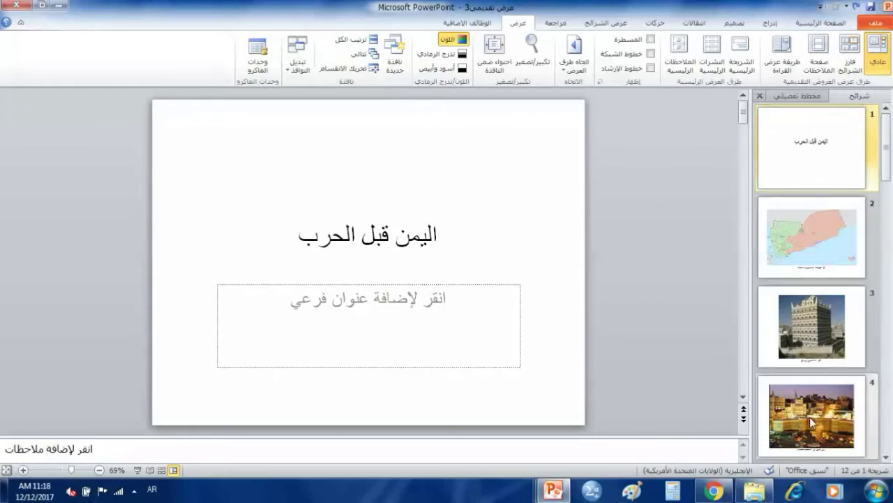
# Step: Apply the dark streaked-lines theme to all slides and check slides 3, 2 and 1
pyautogui.click(735, 23)
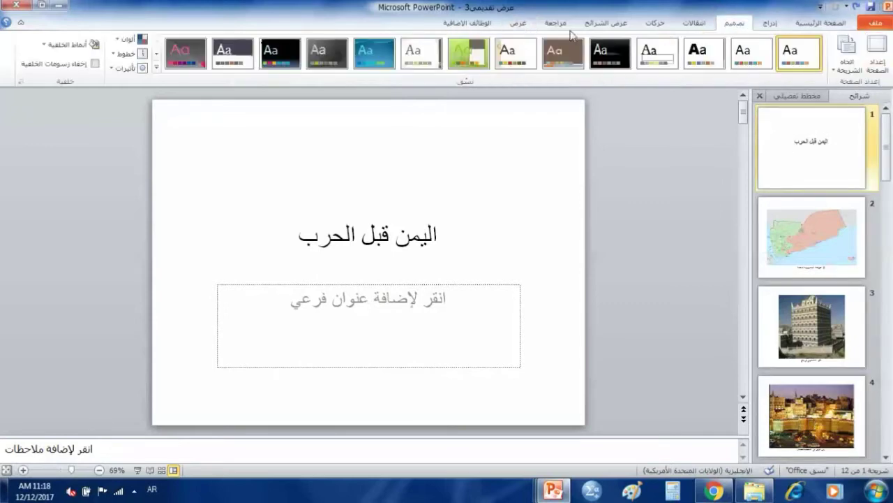
pyautogui.click(157, 55)
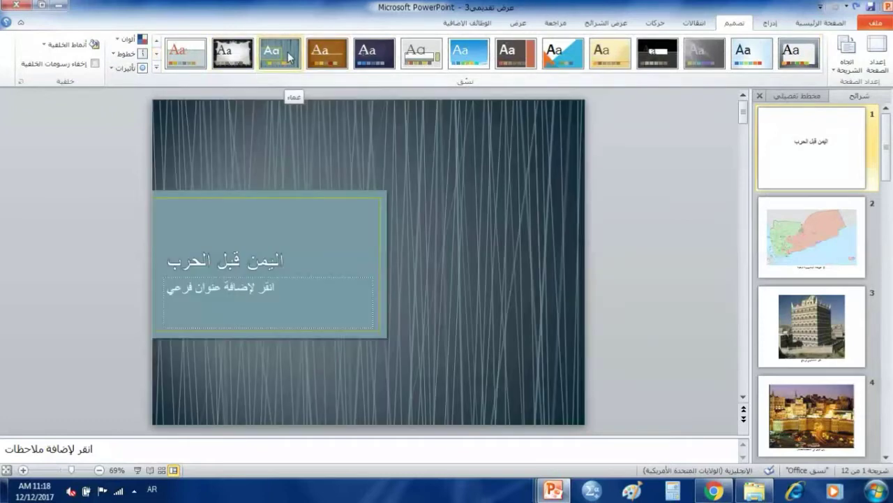
pyautogui.click(289, 57)
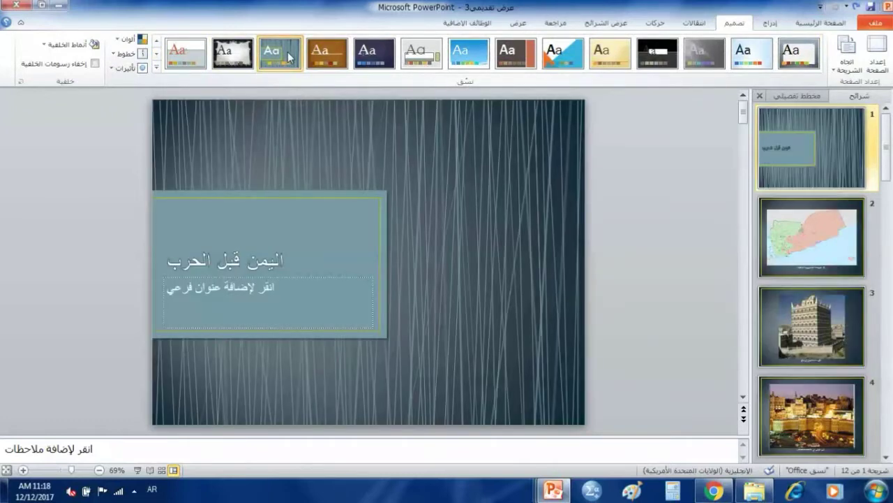
pyautogui.click(828, 334)
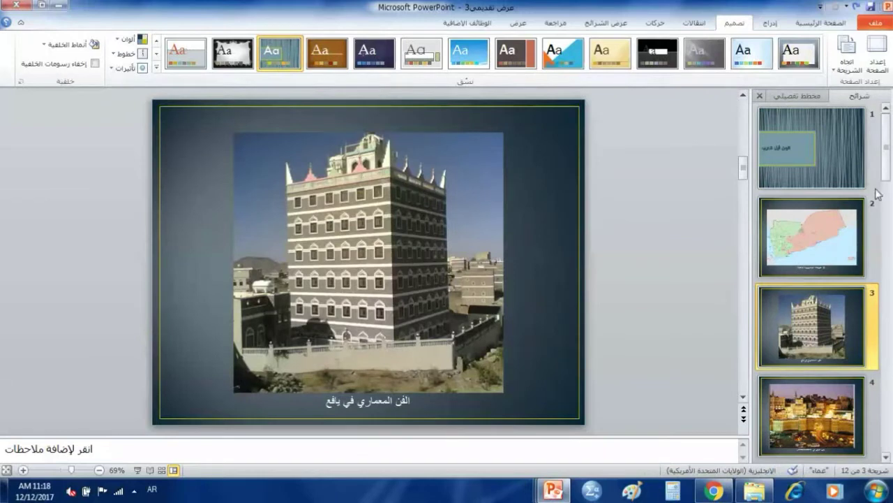
pyautogui.click(809, 234)
pyautogui.click(807, 138)
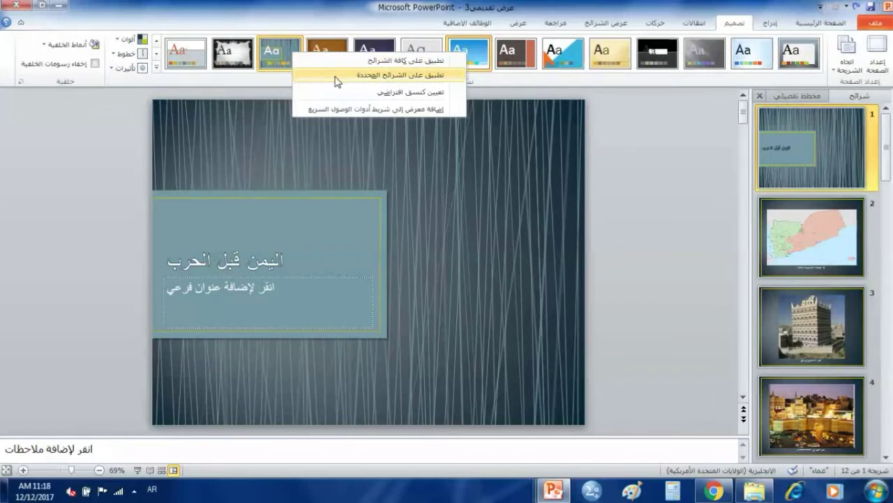
# Step: Apply the blue wave theme to the title slide only, then preview it as a slide show
pyautogui.click(333, 77)
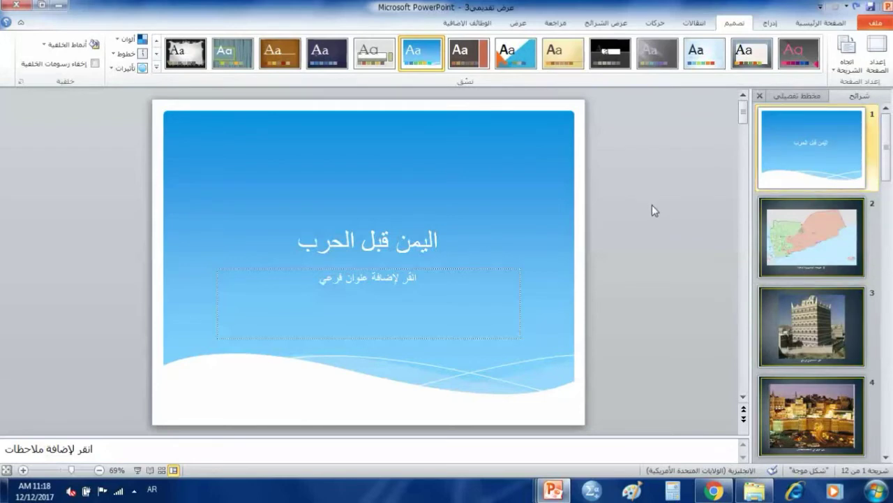
pyautogui.press('F5')
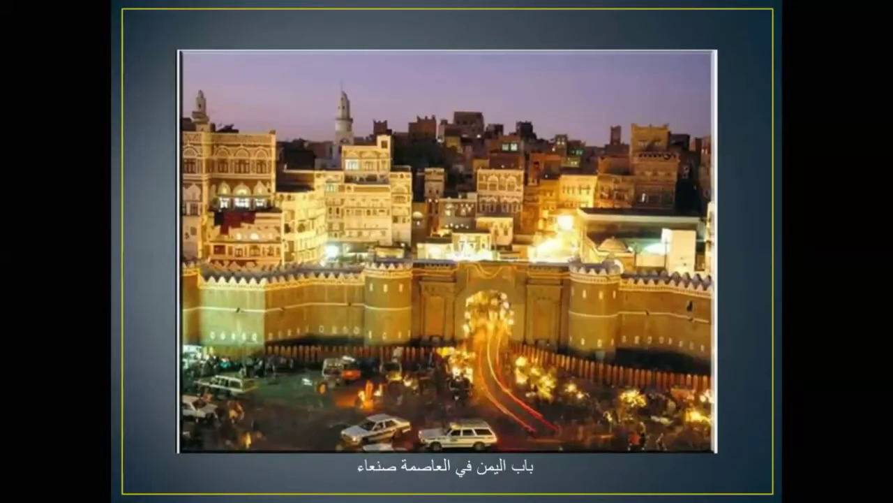
pyautogui.press('Escape')
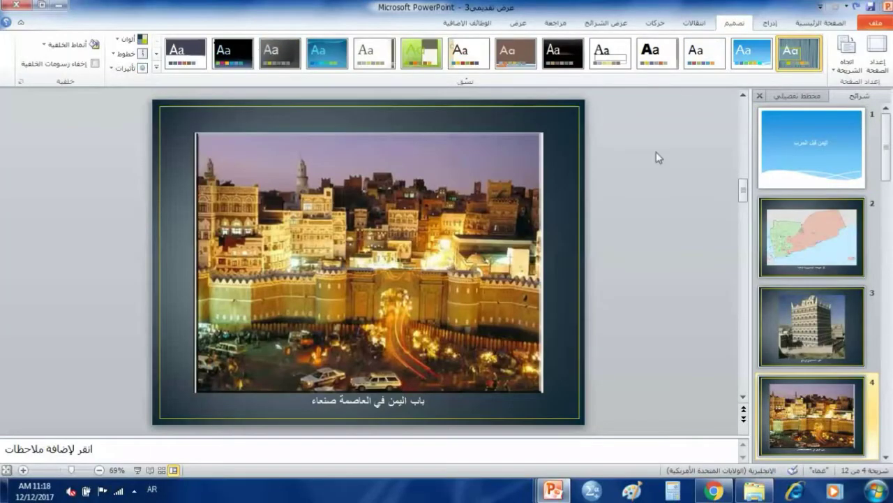
# Step: Apply a Vortex transition of 01.50 duration, auto-advancing after 00:05.00, to all slides
pyautogui.click(698, 23)
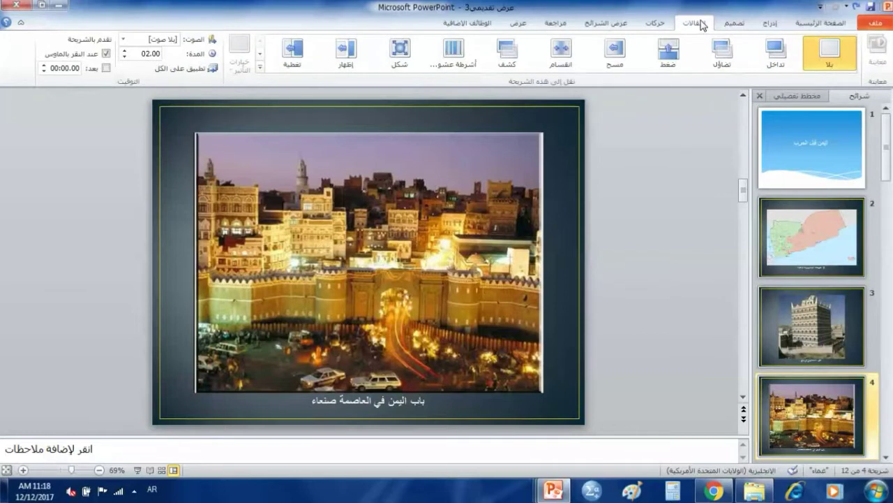
pyautogui.click(259, 67)
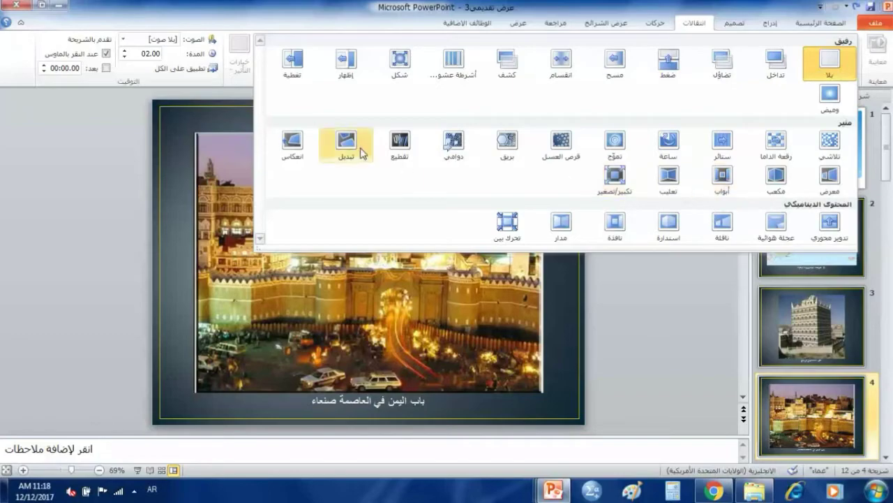
pyautogui.click(455, 143)
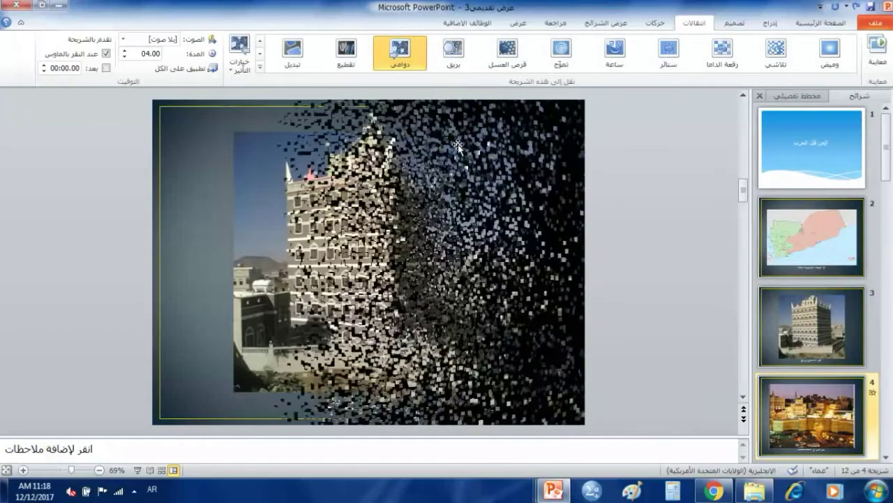
pyautogui.click(149, 54)
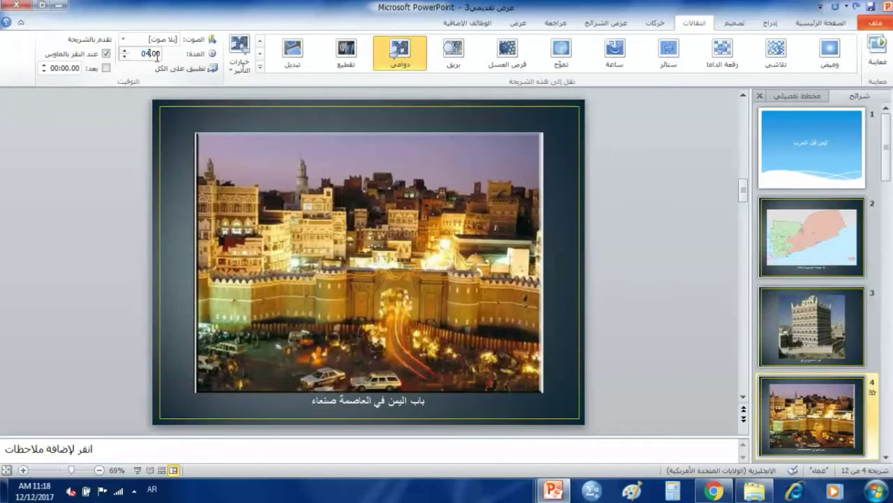
pyautogui.click(126, 58)
pyautogui.click(126, 58)
pyautogui.click(126, 58)
pyautogui.click(126, 58)
pyautogui.click(126, 58)
pyautogui.click(125, 58)
pyautogui.click(126, 58)
pyautogui.doubleClick(73, 68)
pyautogui.write('5')
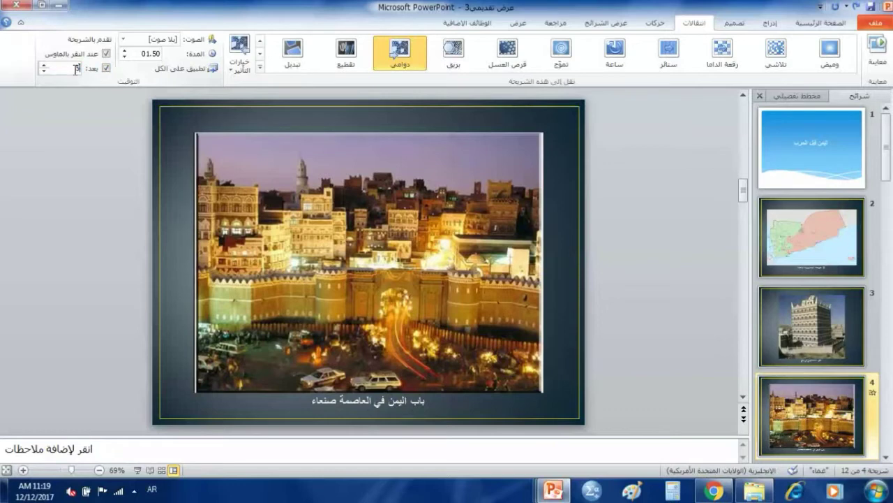
pyautogui.click(204, 72)
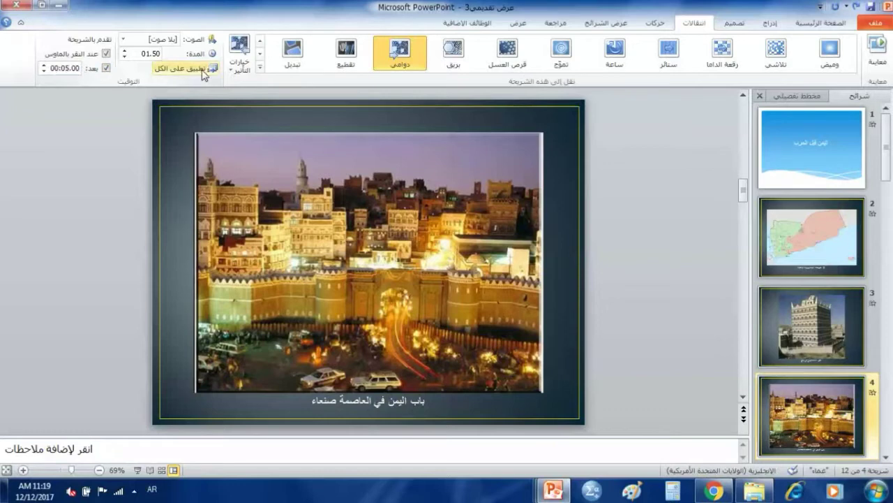
# Step: Preview the transitions in a slide show, then return to the title slide
pyautogui.press('F5')
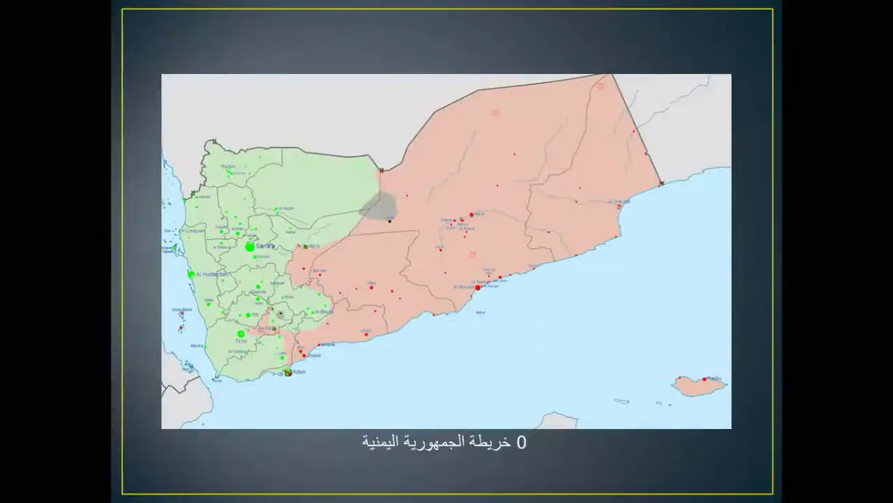
pyautogui.press('Escape')
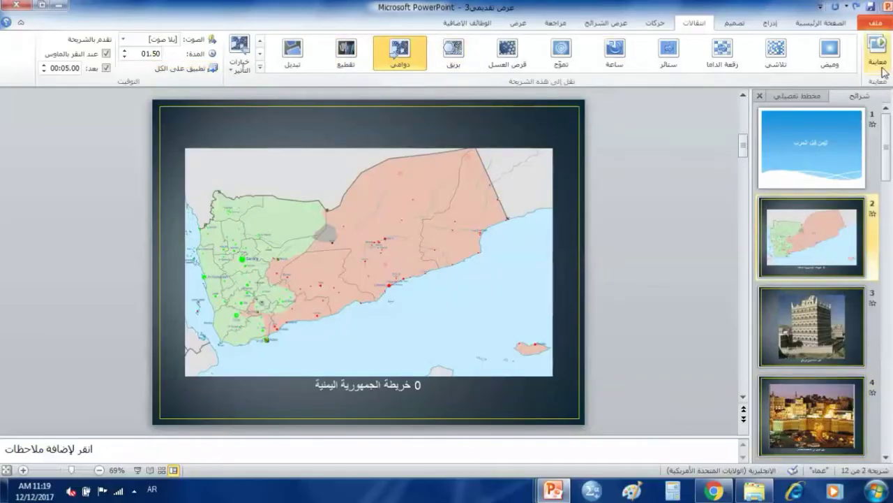
pyautogui.click(816, 155)
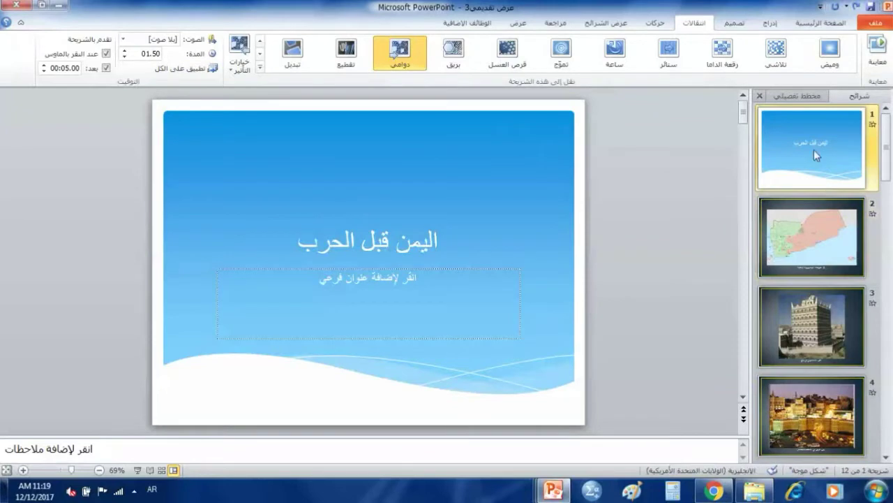
# Step: Insert the Sleep Away track from the Sample Music library
pyautogui.click(770, 22)
pyautogui.click(298, 49)
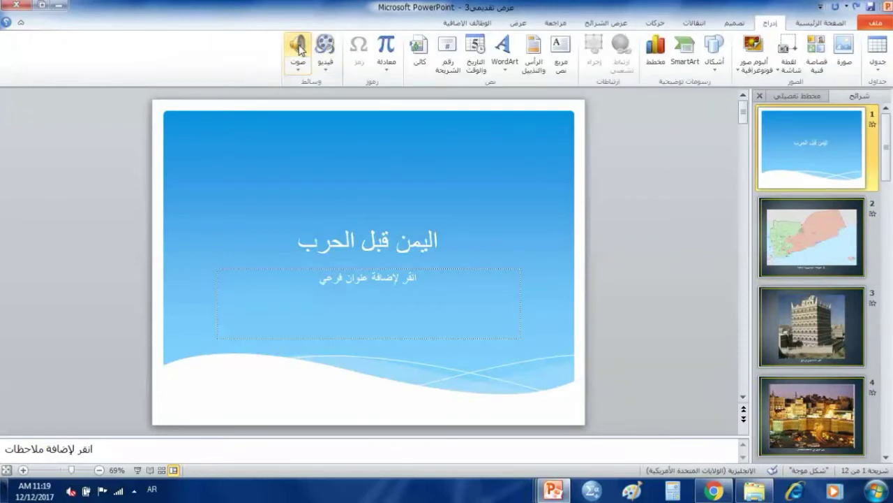
pyautogui.moveTo(347, 133); pyautogui.dragTo(348, 187)
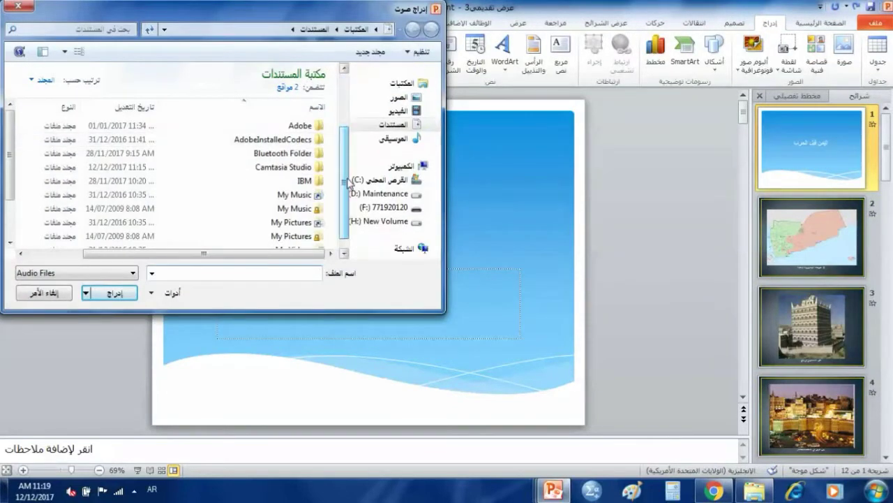
pyautogui.click(395, 138)
pyautogui.doubleClick(281, 126)
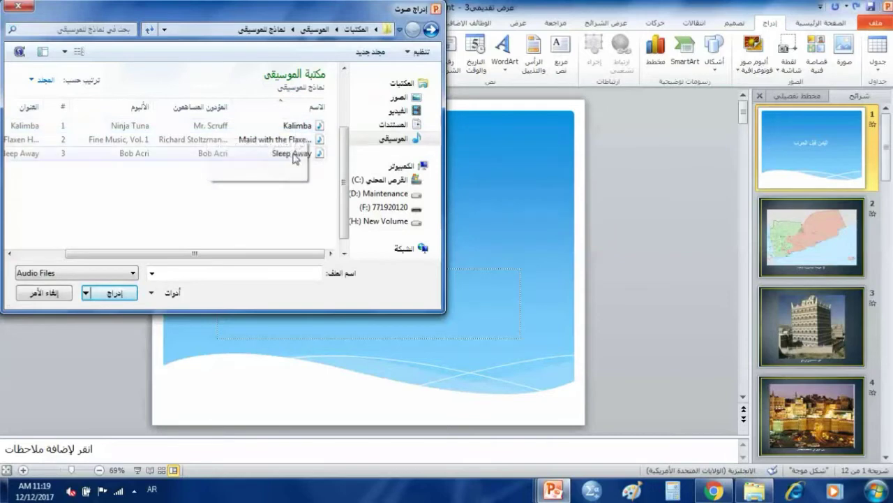
pyautogui.doubleClick(292, 152)
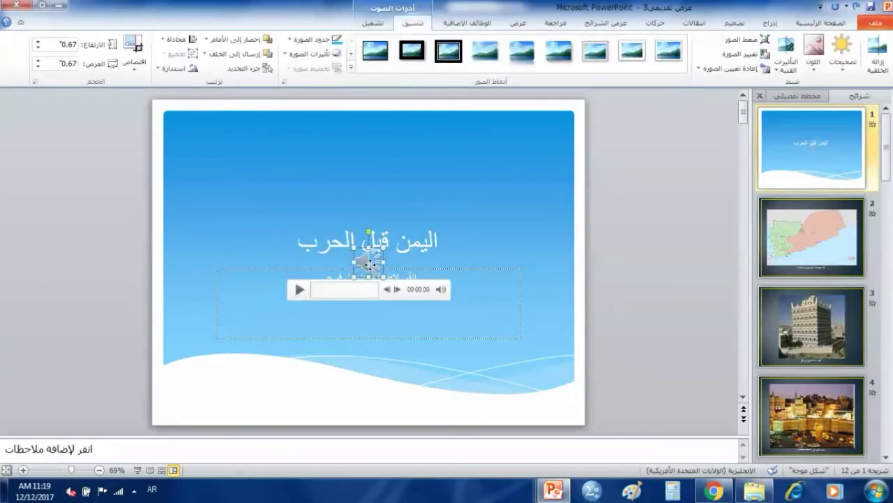
# Step: Move the audio icon above the title and set it to play across slides
pyautogui.moveTo(371, 264); pyautogui.dragTo(370, 161)
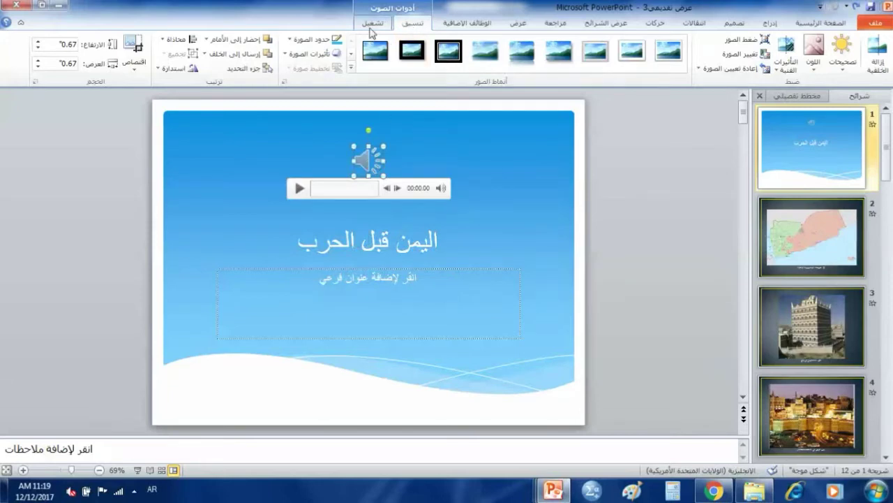
pyautogui.click(372, 24)
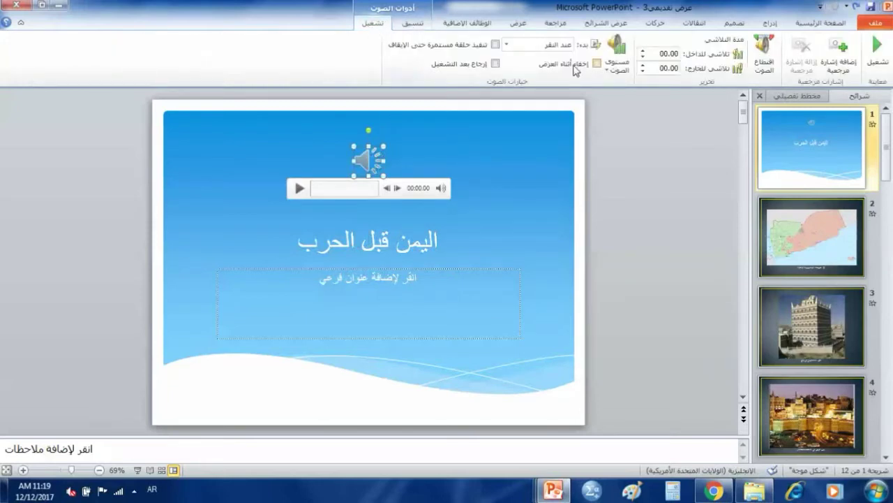
pyautogui.click(507, 44)
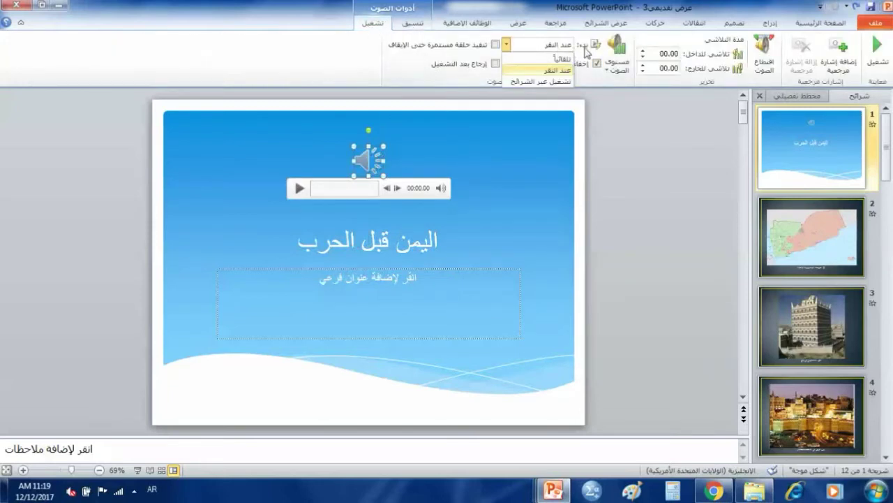
pyautogui.click(529, 81)
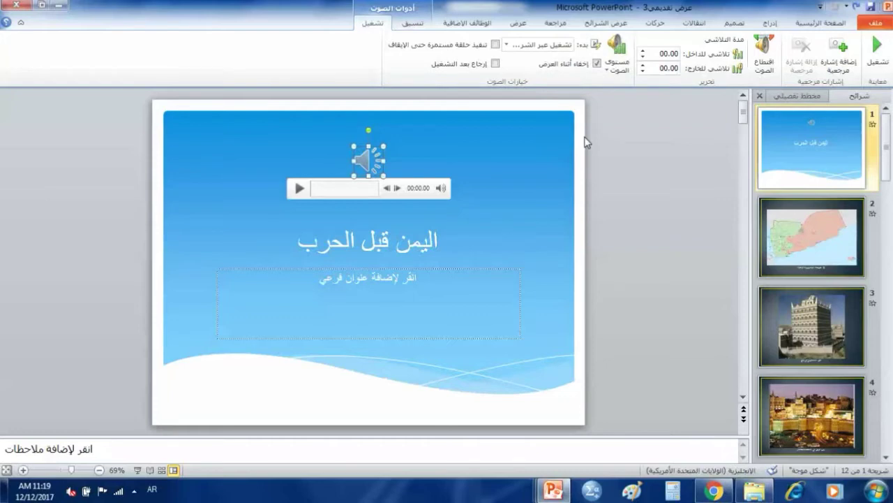
# Step: Unmute the computer's system volume
pyautogui.click(71, 492)
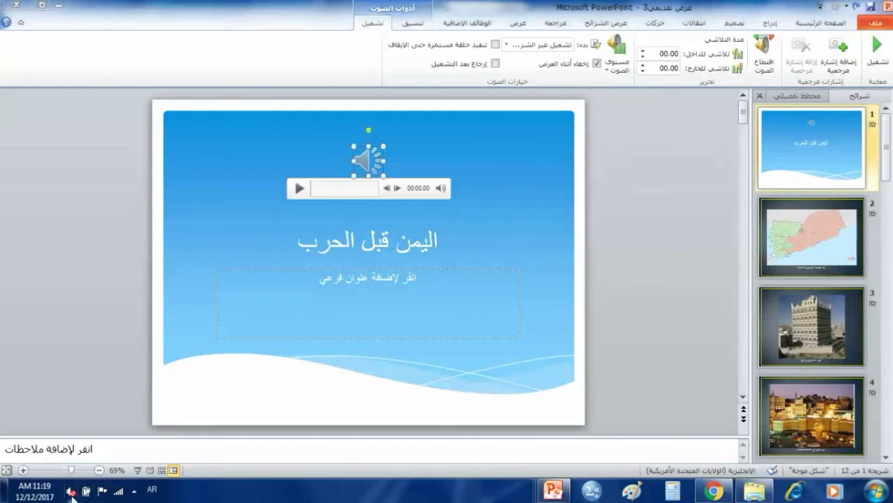
pyautogui.click(70, 417)
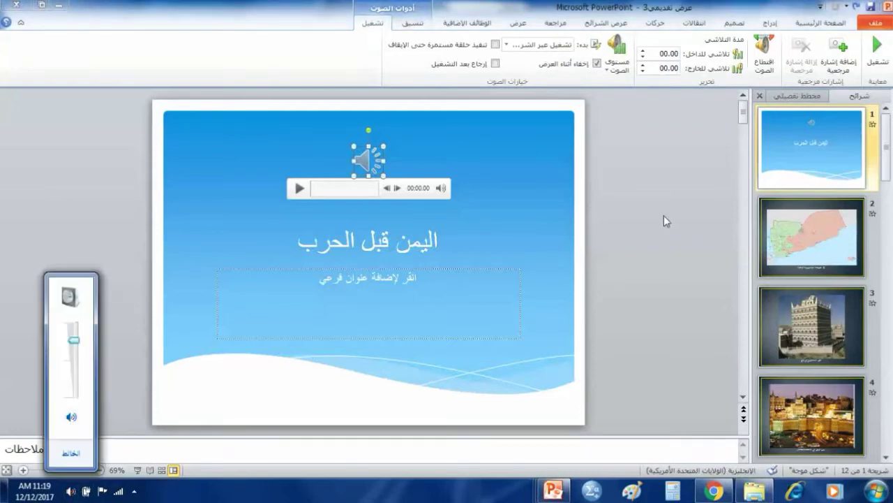
pyautogui.click(666, 214)
# Step: Run the slide show from the start through the Yemen map and next photo slide
pyautogui.press('F5')
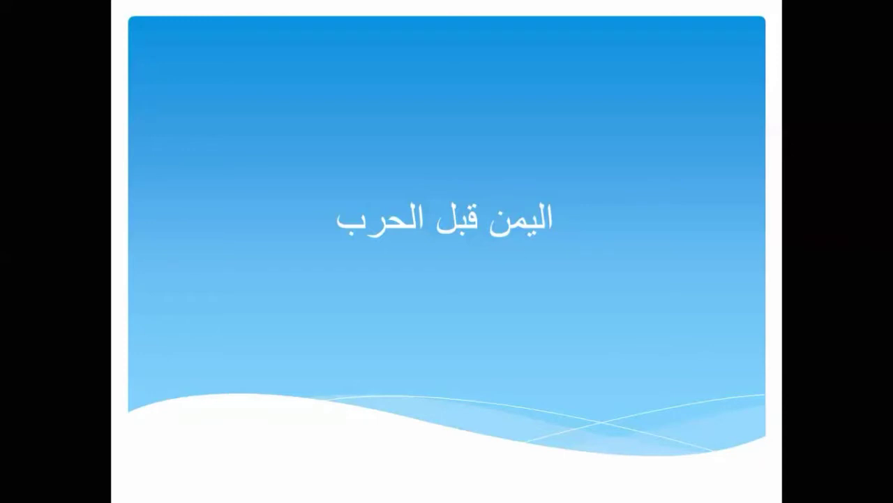
pyautogui.press('Right')
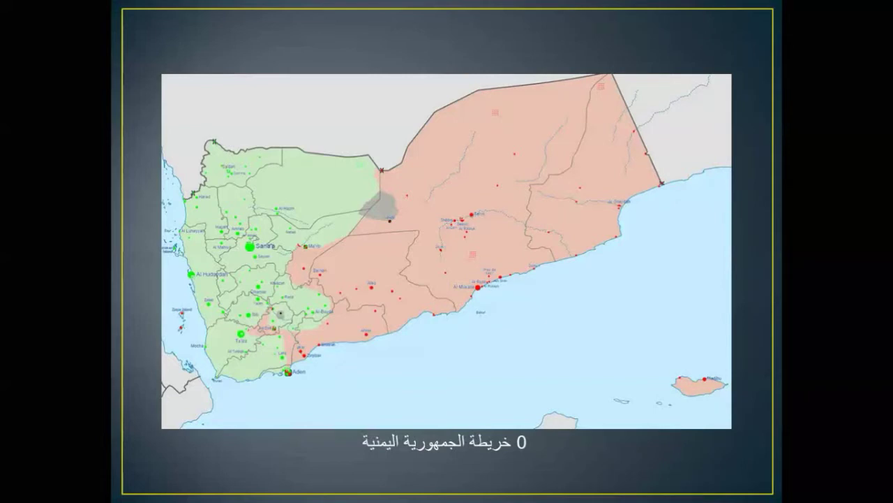
pyautogui.press('Right')
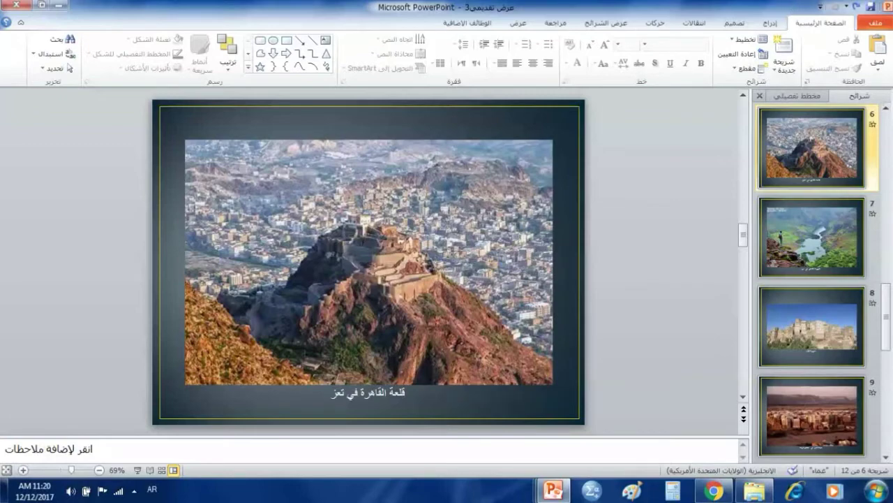
# Step: Start a new photo album and add all ten images from the الحرب folder
pyautogui.click(135, 491)
pyautogui.click(135, 490)
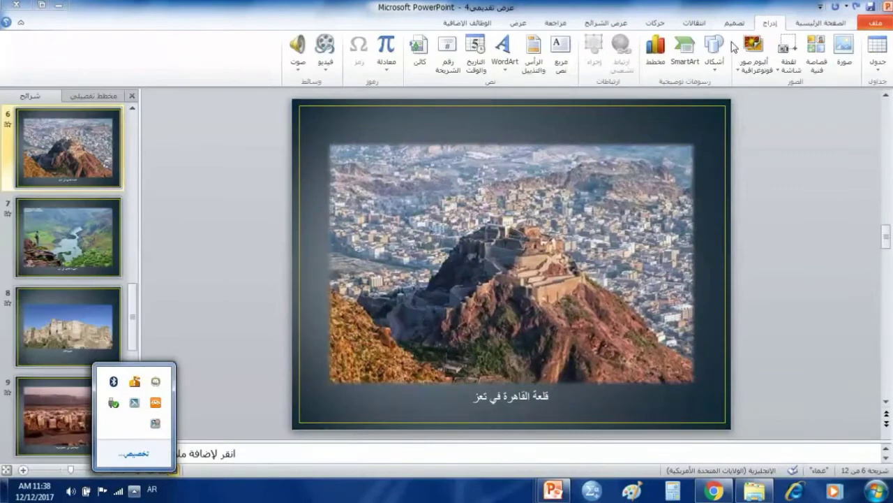
pyautogui.click(754, 46)
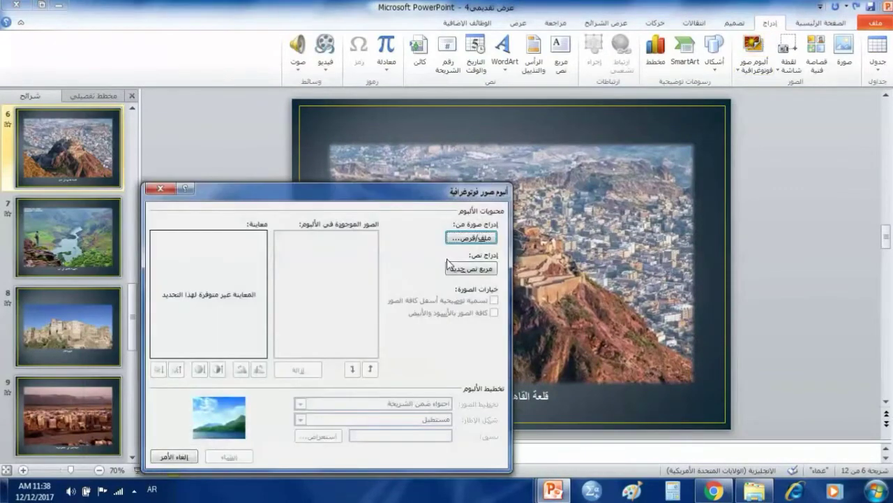
pyautogui.click(472, 238)
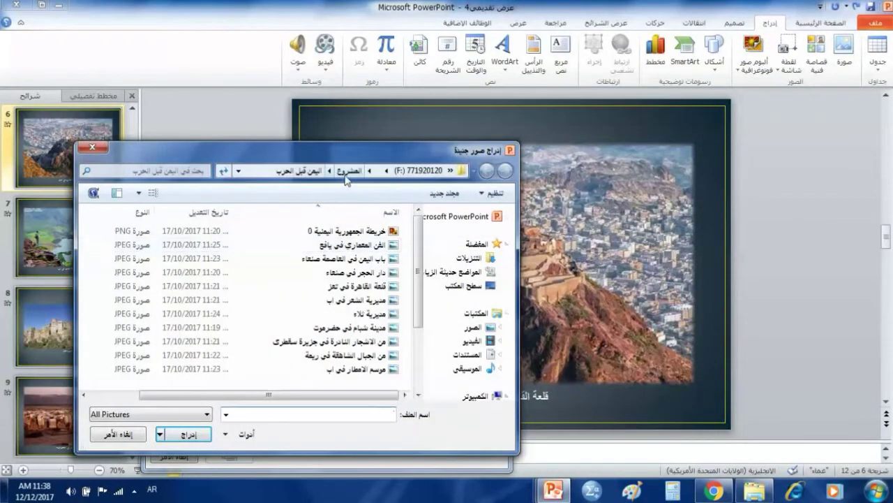
pyautogui.click(349, 170)
pyautogui.doubleClick(381, 233)
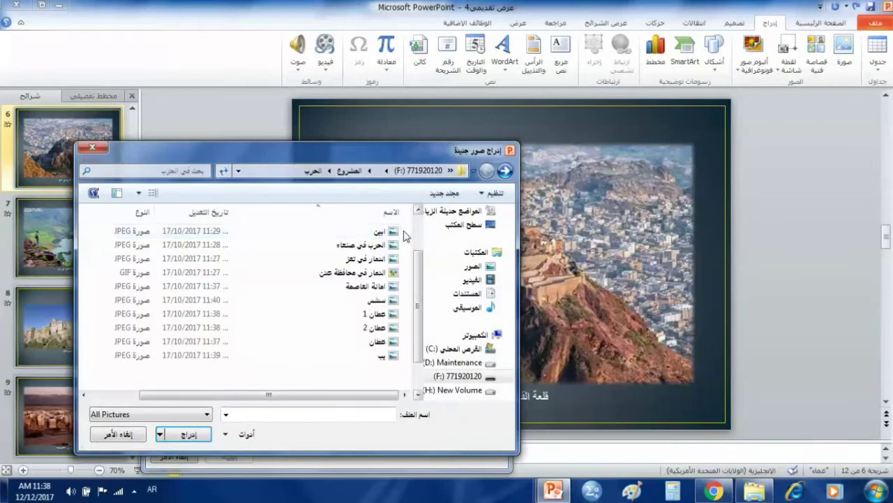
pyautogui.moveTo(406, 226); pyautogui.dragTo(256, 389)
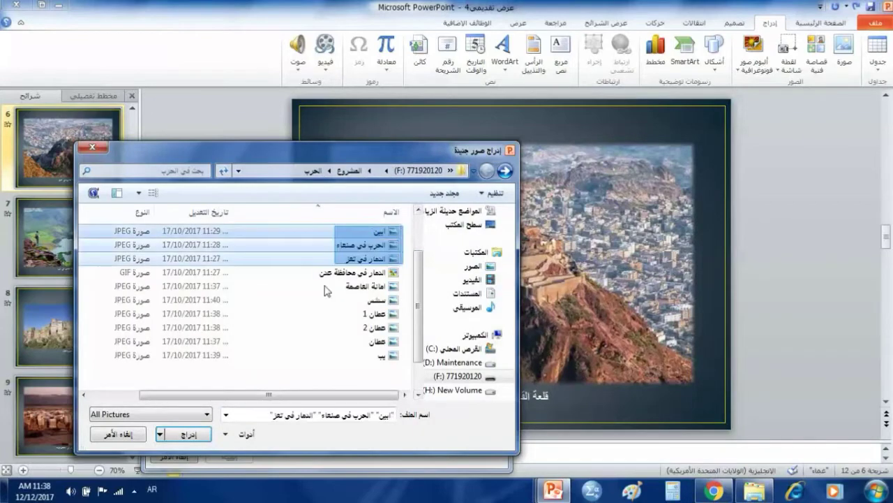
pyautogui.click(198, 434)
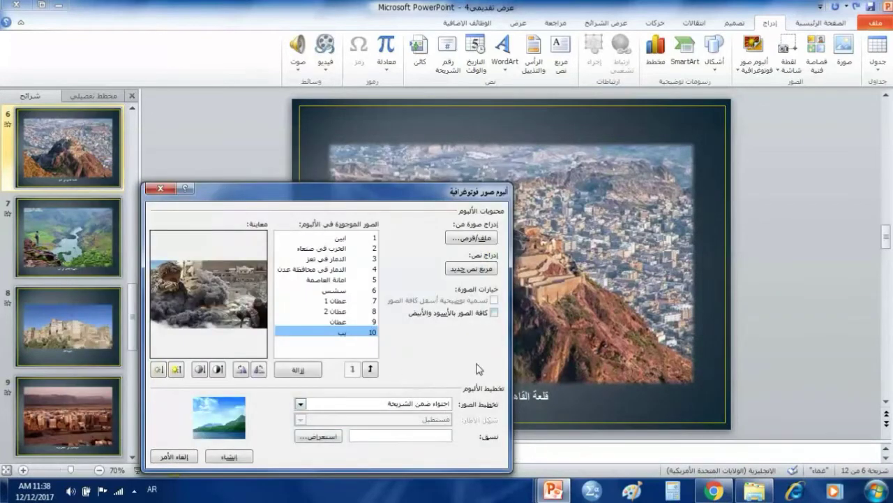
# Step: Lay out one picture per slide with soft-edge rectangle frames and captions, then create it
pyautogui.click(421, 405)
pyautogui.click(423, 431)
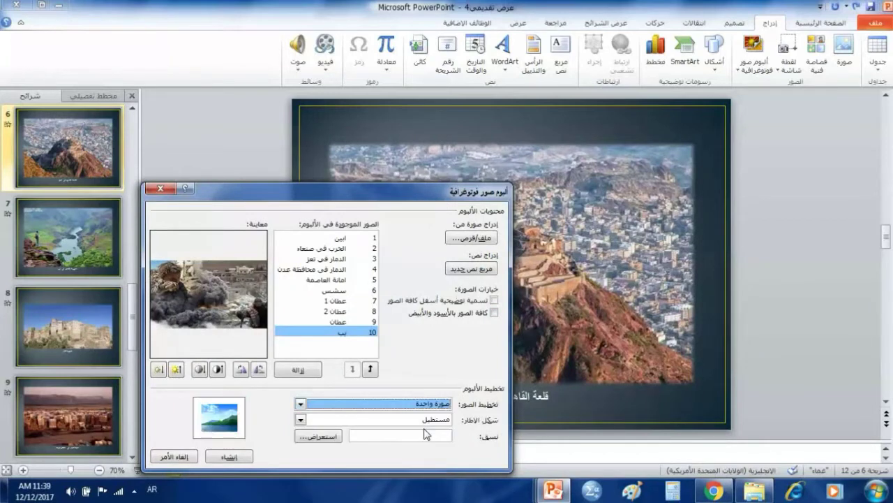
pyautogui.click(428, 419)
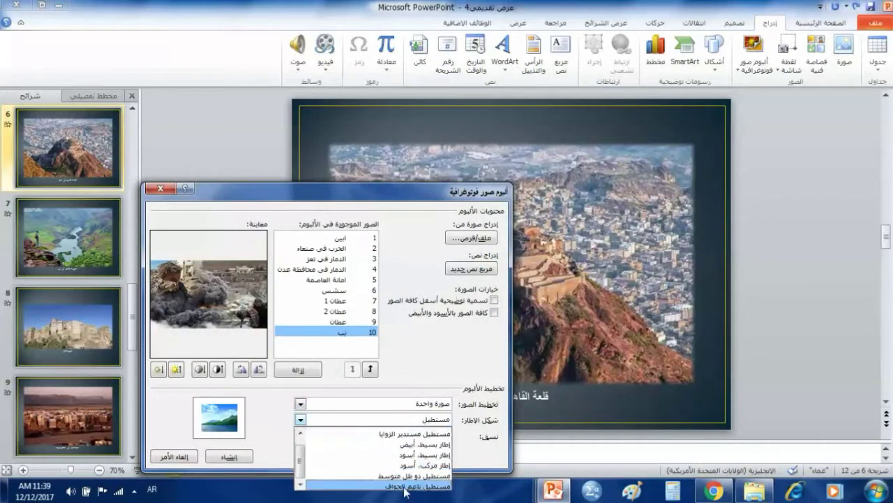
pyautogui.click(407, 486)
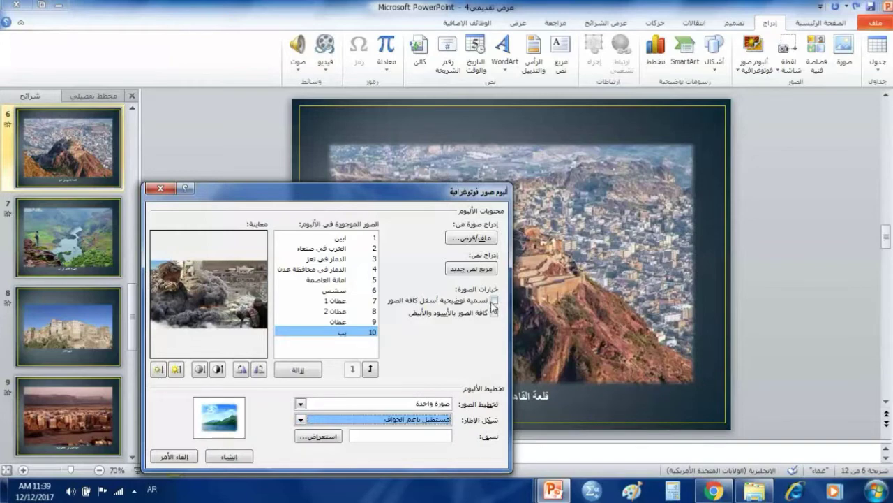
pyautogui.click(493, 300)
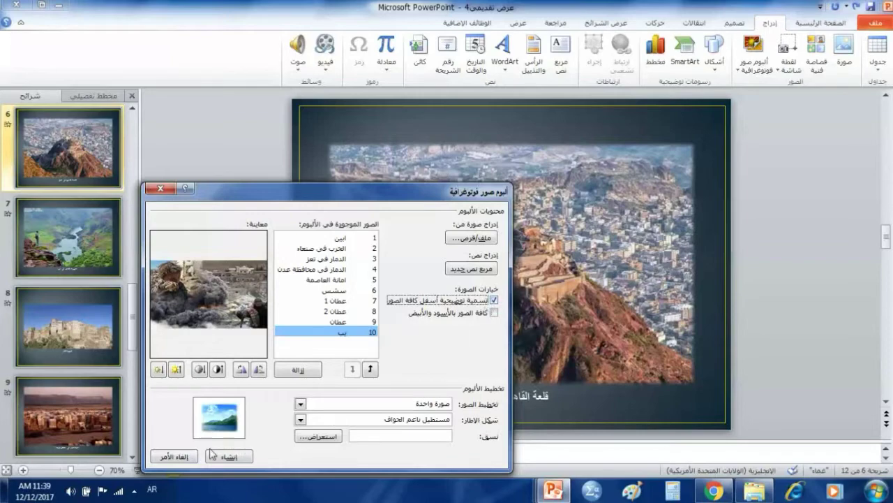
pyautogui.click(235, 458)
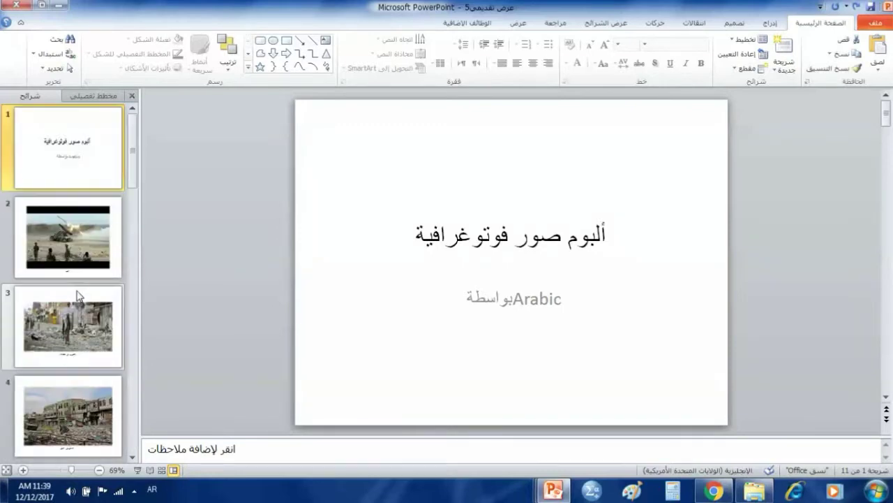
# Step: Cut all slides from the new photo album presentation
pyautogui.moveTo(388, 7)
pyautogui.mouseDown()
pyautogui.moveTo(387, 42)
pyautogui.moveTo(640, 110)
pyautogui.mouseUp()
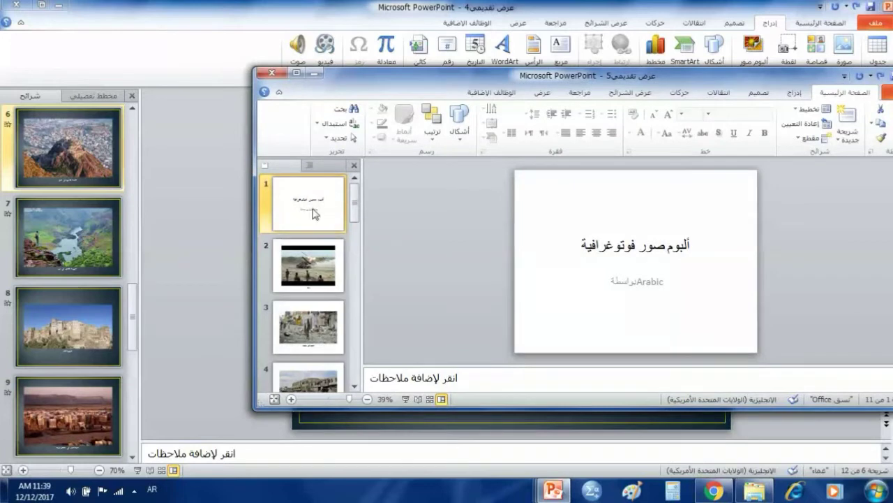
pyautogui.hotkey('ctrl', 'a')
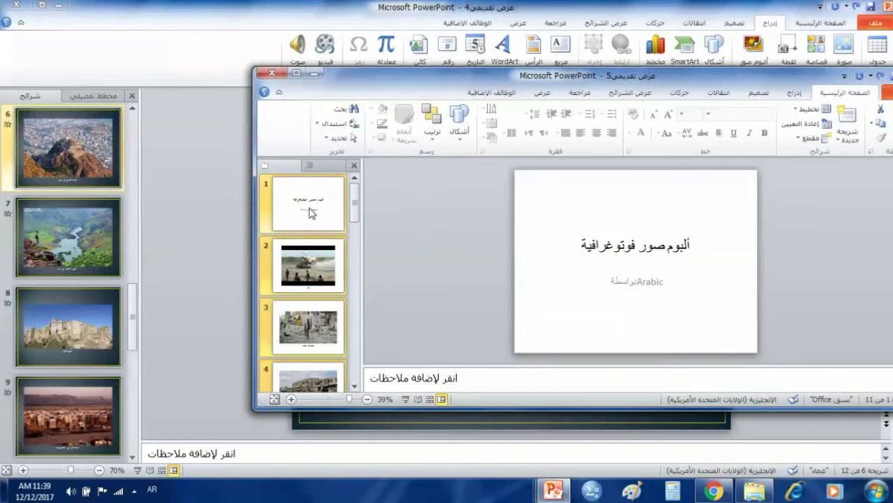
pyautogui.rightClick(312, 208)
pyautogui.click(273, 216)
# Step: Paste the album slides into the Yemen presentation after slide 12
pyautogui.click(196, 314)
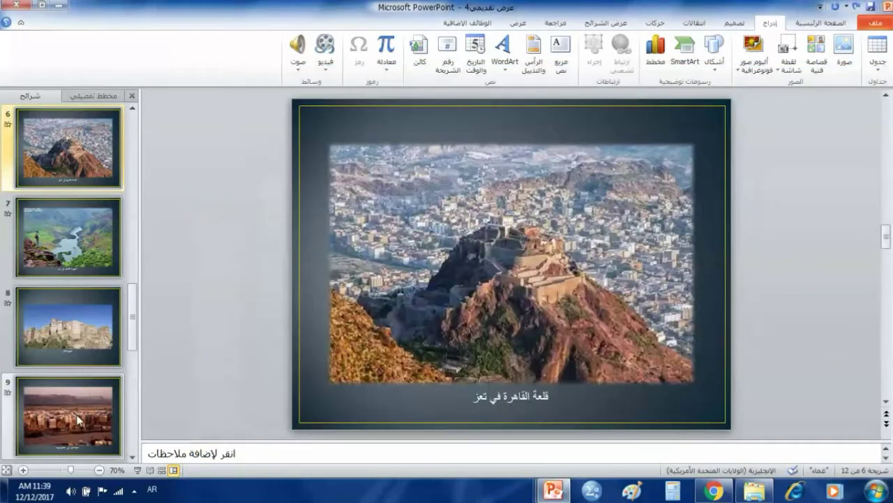
pyautogui.scroll(-3, 70, 391)
pyautogui.click(84, 440)
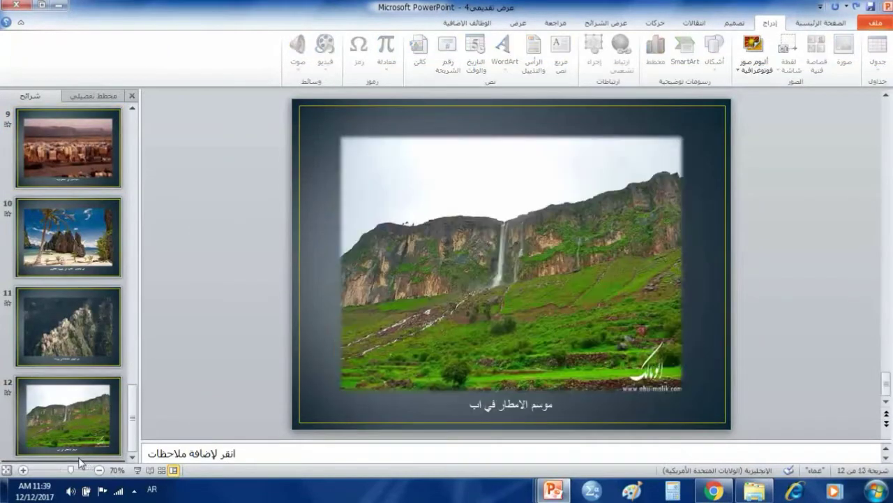
pyautogui.click(820, 23)
pyautogui.click(878, 48)
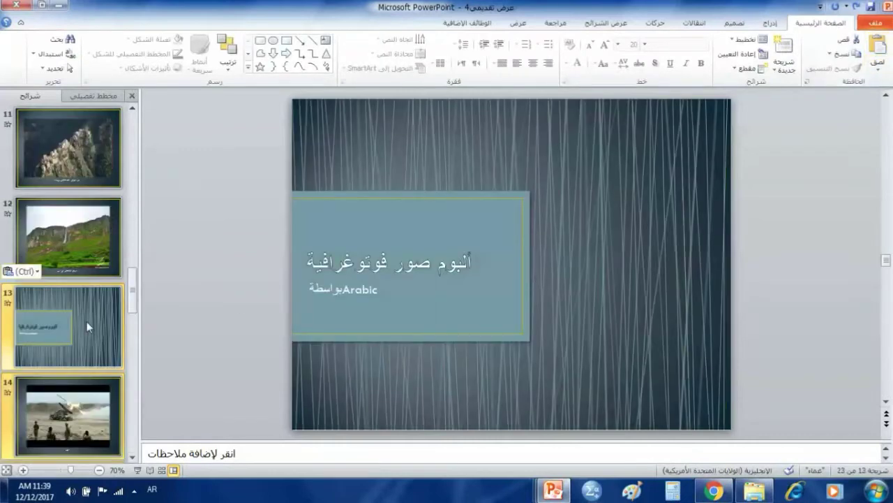
pyautogui.scroll(3, 90, 331)
pyautogui.scroll(-1, 77, 335)
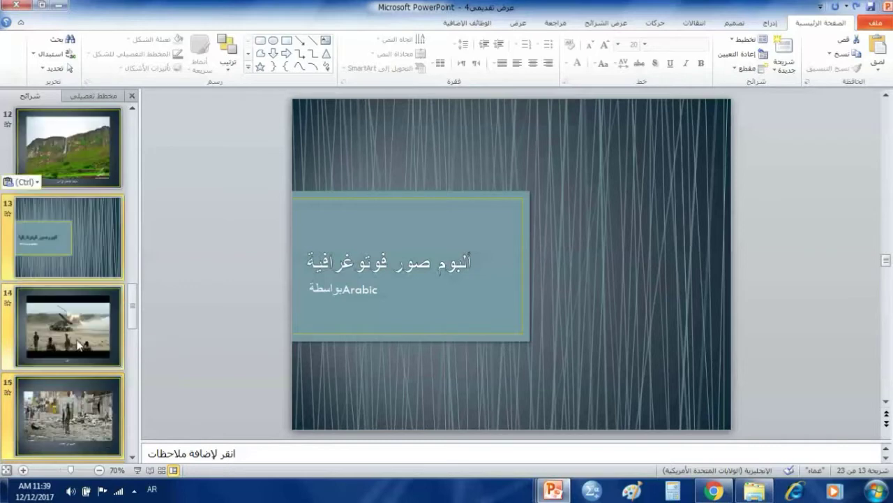
pyautogui.scroll(2, 75, 340)
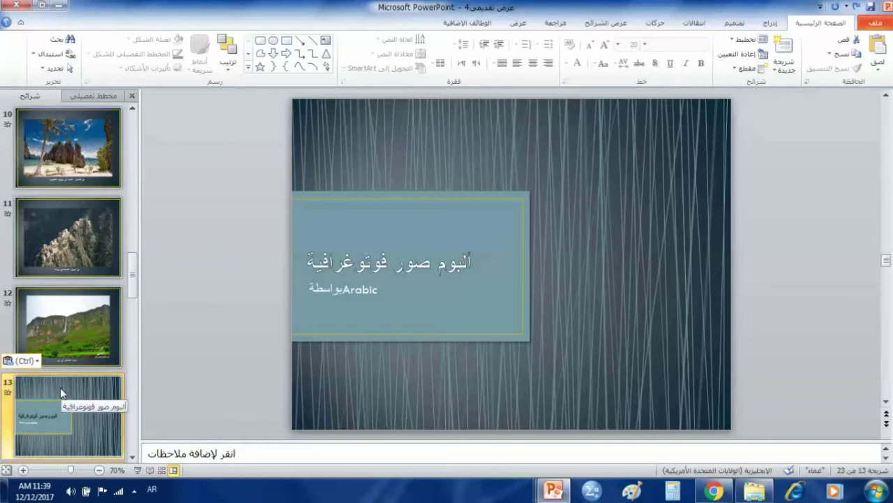
pyautogui.scroll(-2, 52, 390)
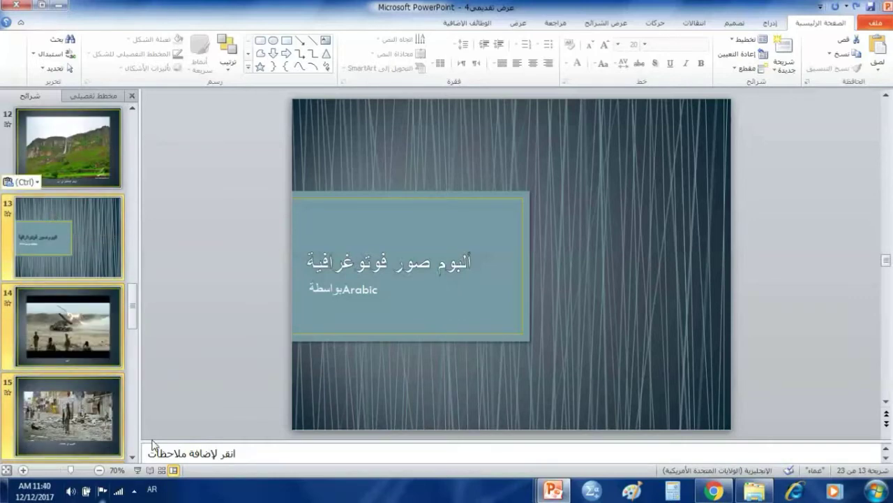
# Step: Apply the brown theme to slide 13 only
pyautogui.click(737, 24)
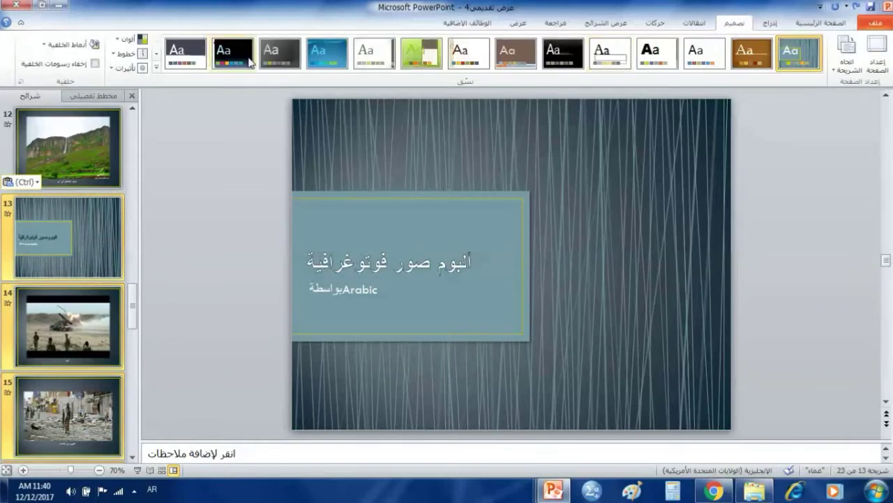
pyautogui.click(157, 55)
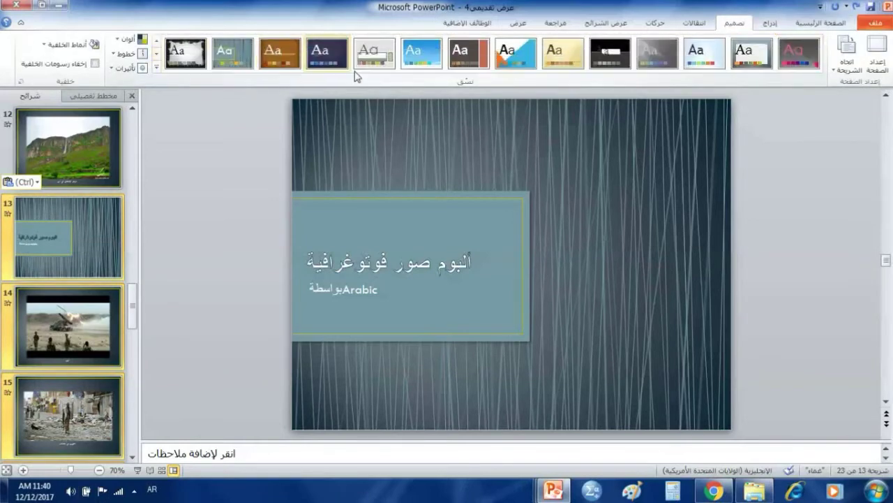
pyautogui.rightClick(282, 49)
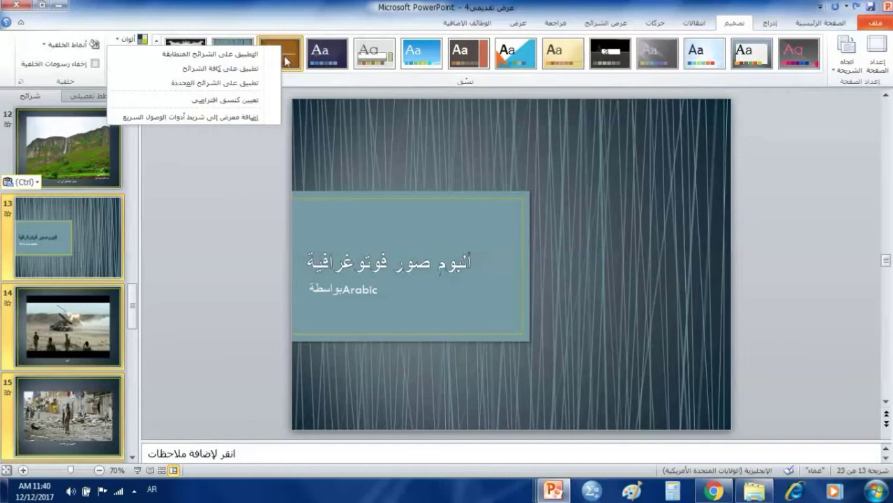
pyautogui.click(201, 85)
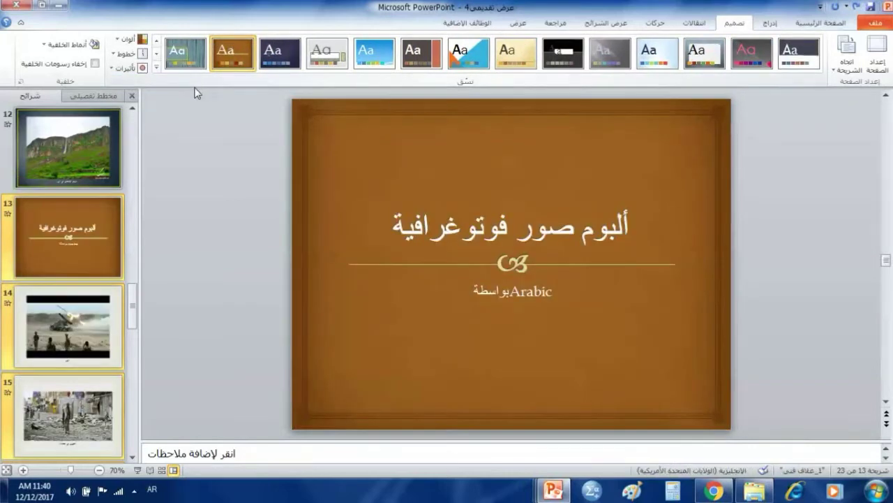
# Step: Recolour the slide with the blue تدفق colour scheme
pyautogui.click(130, 39)
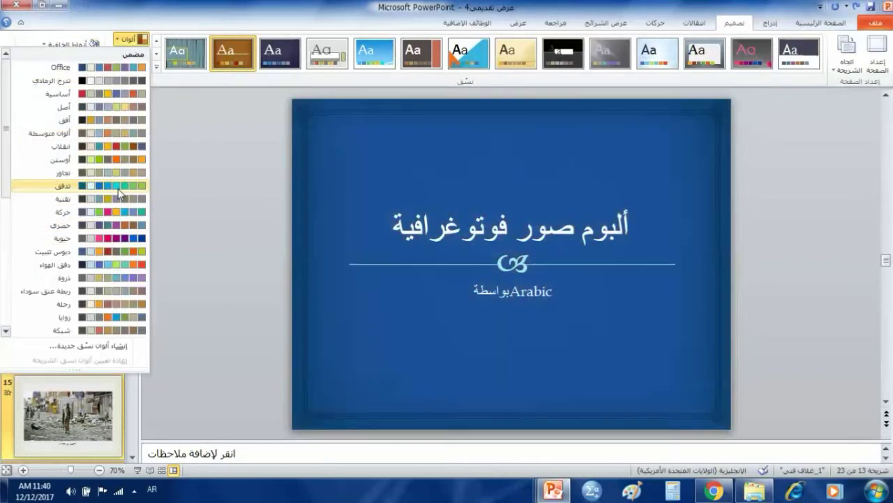
pyautogui.click(111, 185)
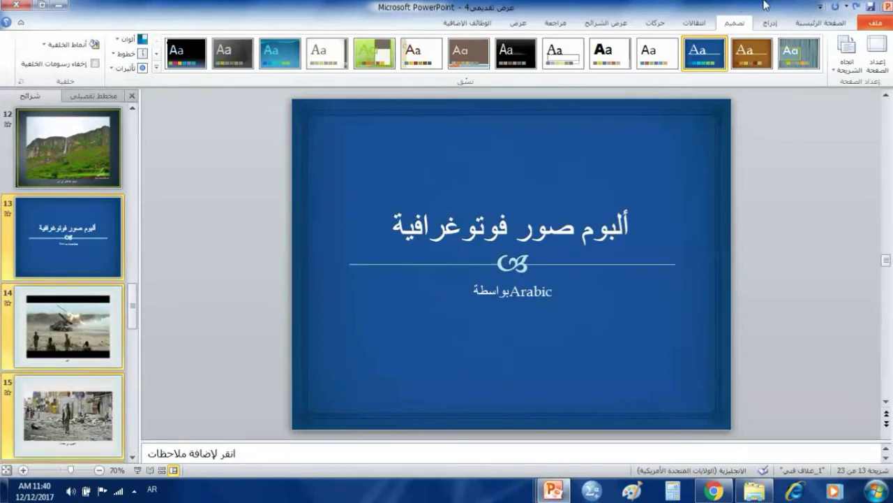
pyautogui.click(696, 23)
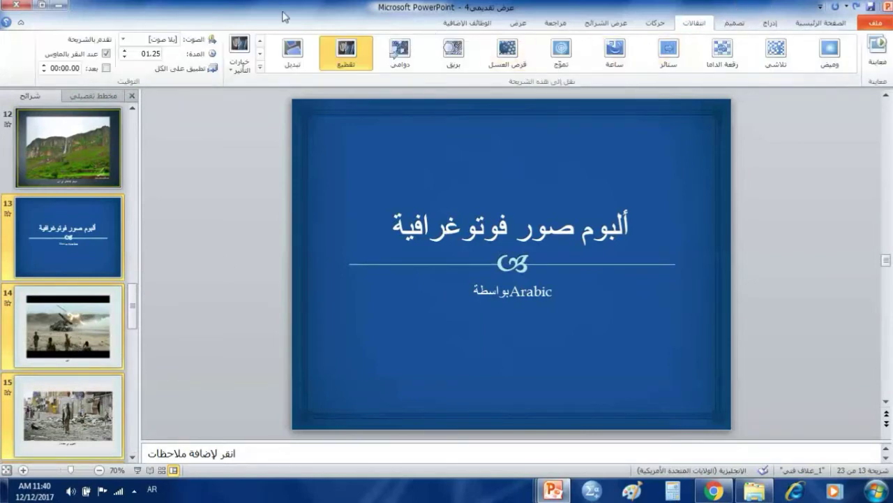
# Step: Give slide 13 the نافذة transition from the right, auto-advancing after 4 seconds
pyautogui.click(260, 69)
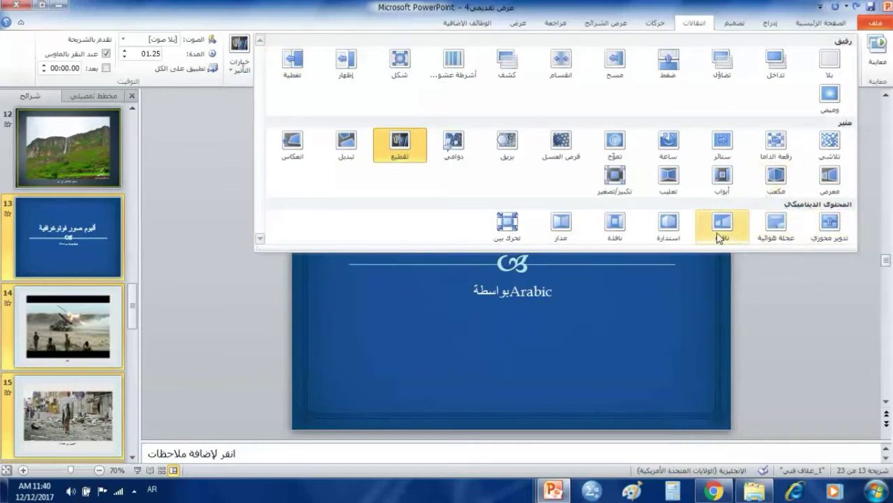
pyautogui.click(719, 228)
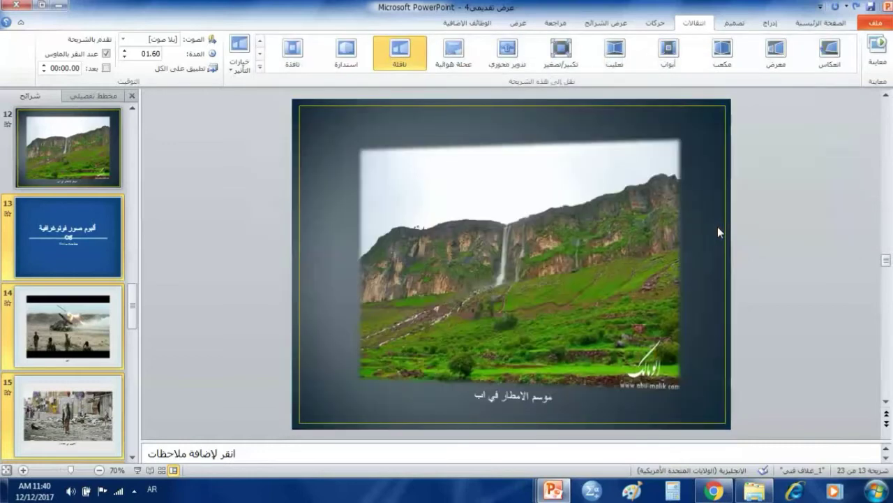
pyautogui.click(239, 69)
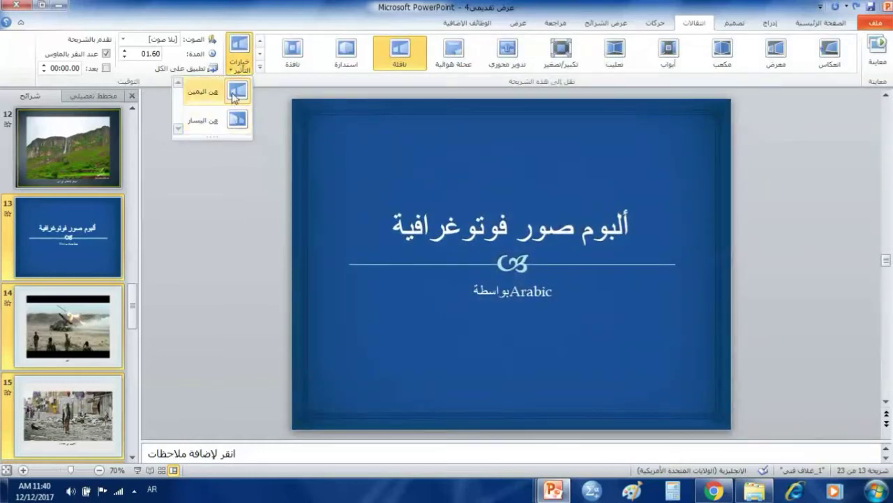
pyautogui.click(236, 96)
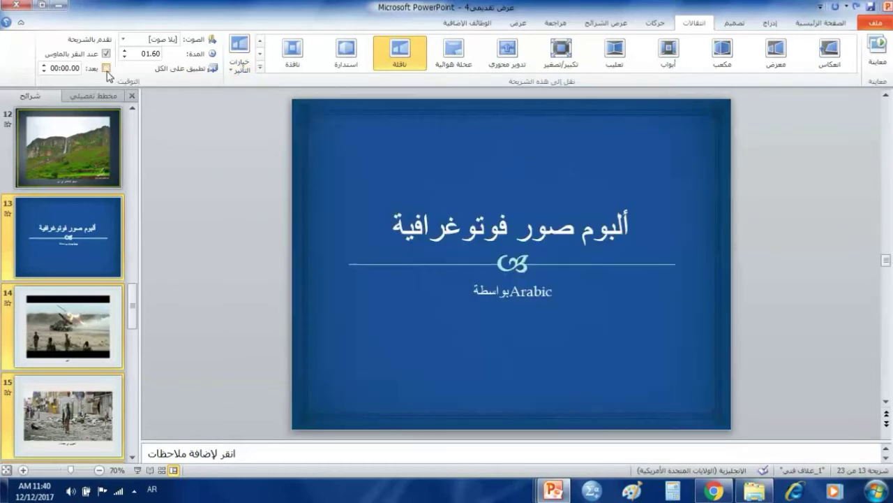
pyautogui.click(66, 69)
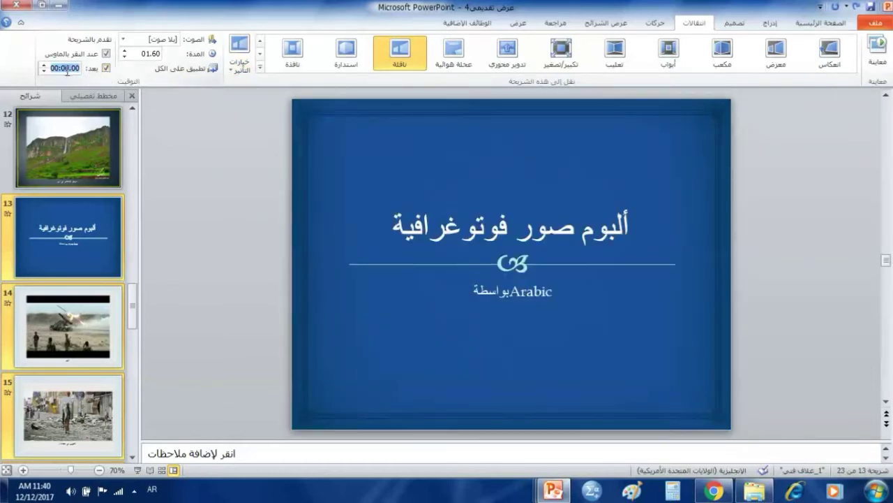
pyautogui.write('4')
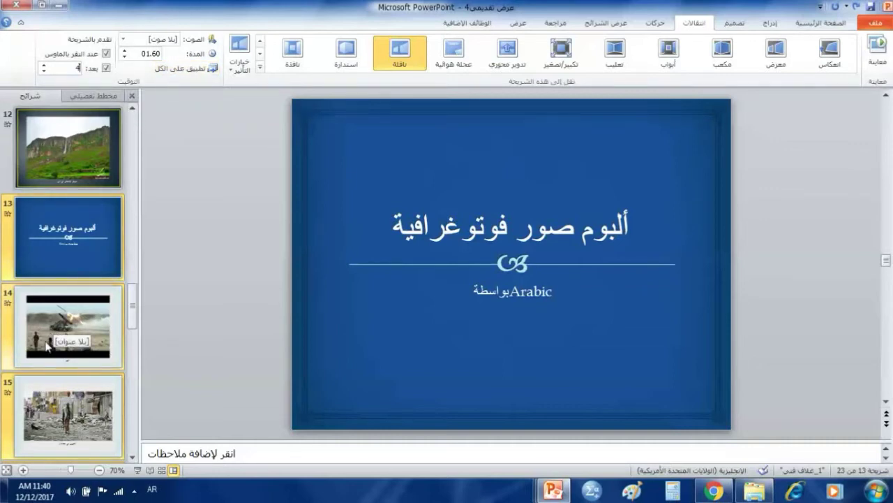
pyautogui.click(213, 259)
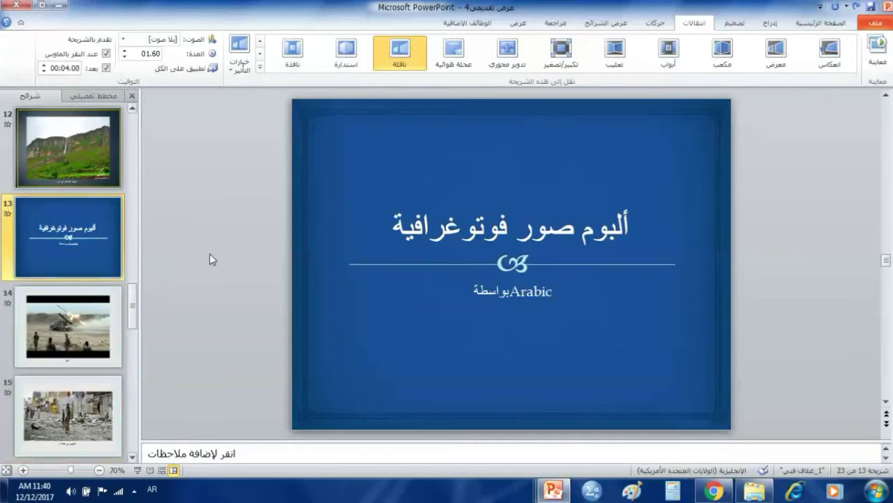
# Step: Type الحرب في اليمن as the slide 13 title, fixing a typo
pyautogui.click(572, 230)
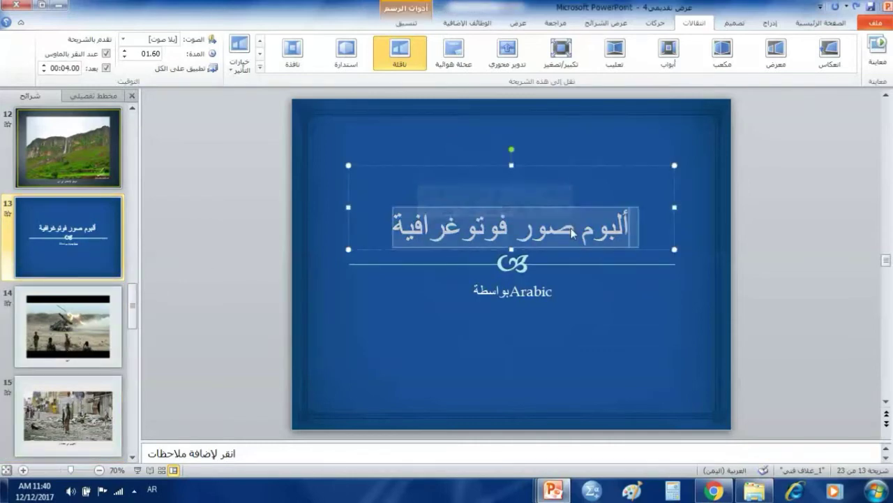
pyautogui.write('الحرب في ا')
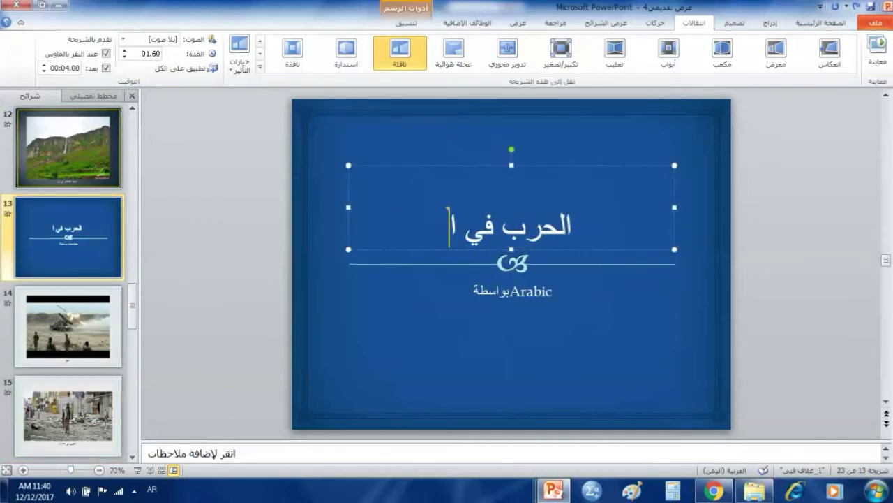
pyautogui.write('ليمن')
pyautogui.press('BackSpace')
pyautogui.press('BackSpace')
pyautogui.write('ليمن')
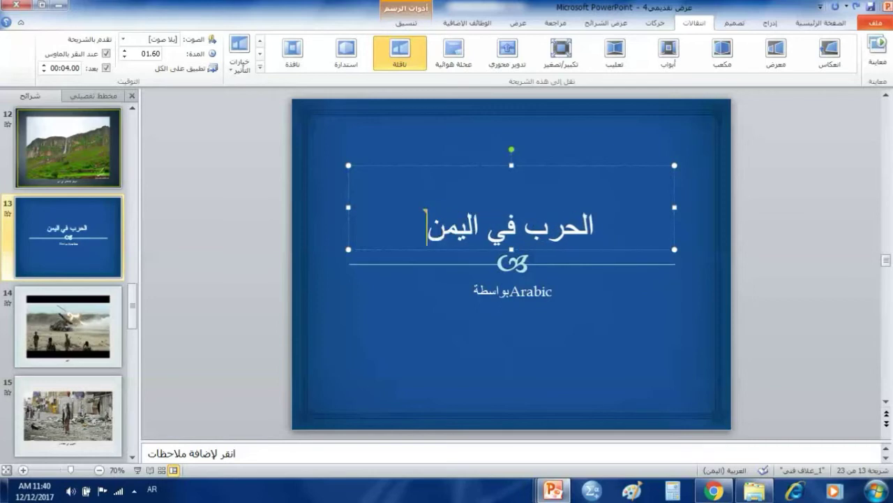
# Step: Delete all text from the subtitle placeholder
pyautogui.click(521, 299)
pyautogui.hotkey('ctrl', 'a')
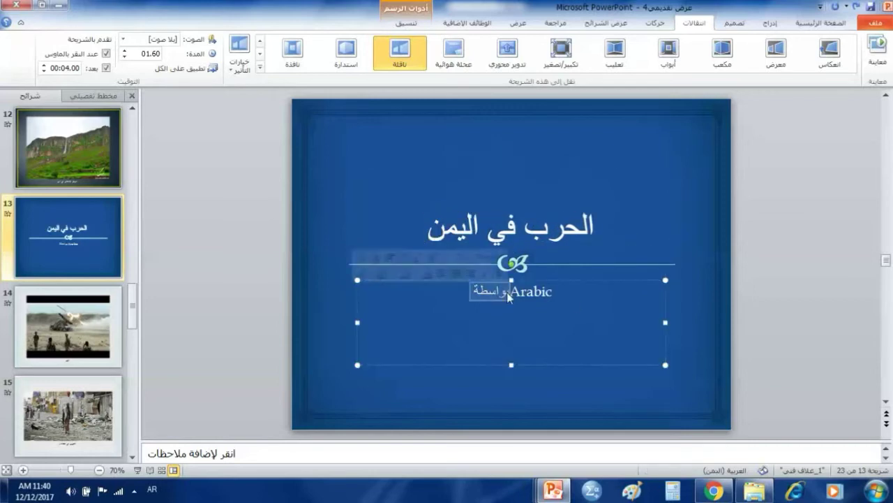
pyautogui.press('Delete')
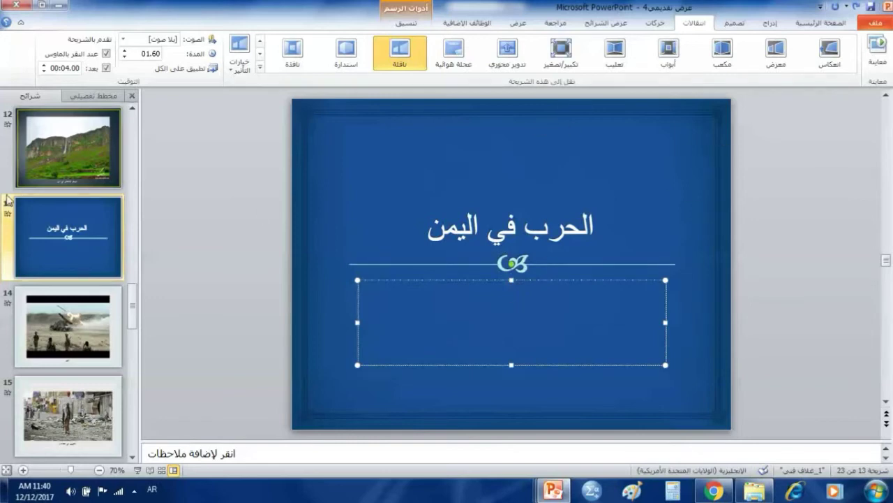
pyautogui.click(27, 201)
pyautogui.scroll(5, 27, 202)
pyautogui.scroll(-4, 27, 202)
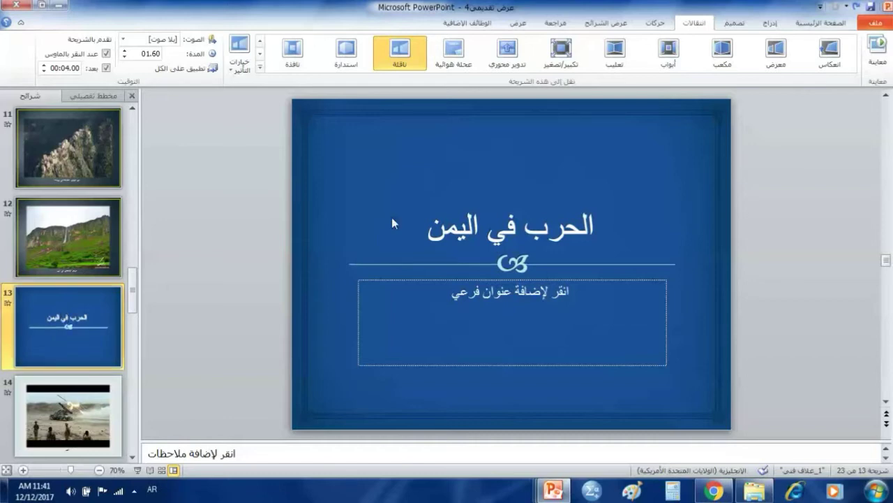
# Step: Browse slides 1, 12 and 13, then return to slide 1
pyautogui.scroll(10, 101, 297)
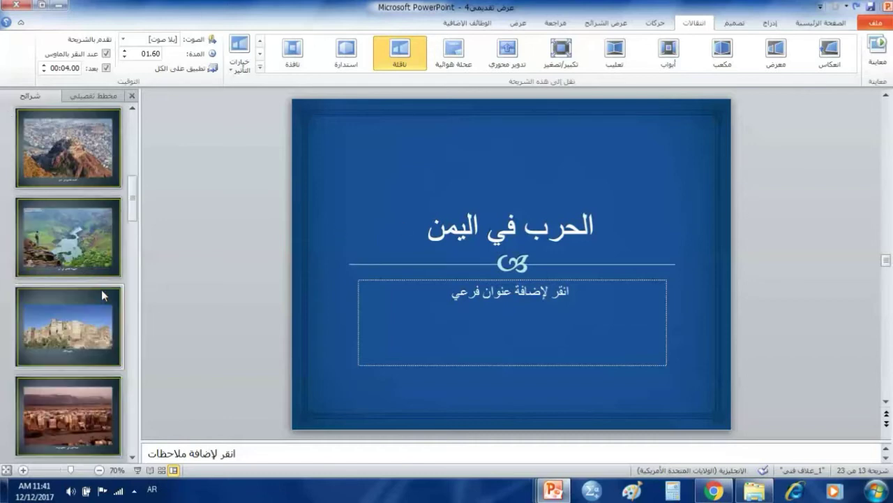
pyautogui.click(74, 150)
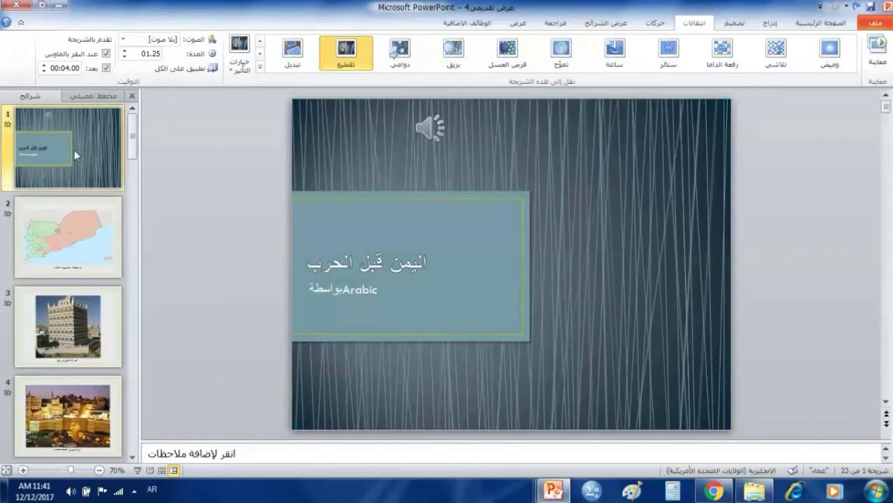
pyautogui.scroll(-3, 77, 195)
pyautogui.scroll(-2, 77, 198)
pyautogui.scroll(-3, 77, 199)
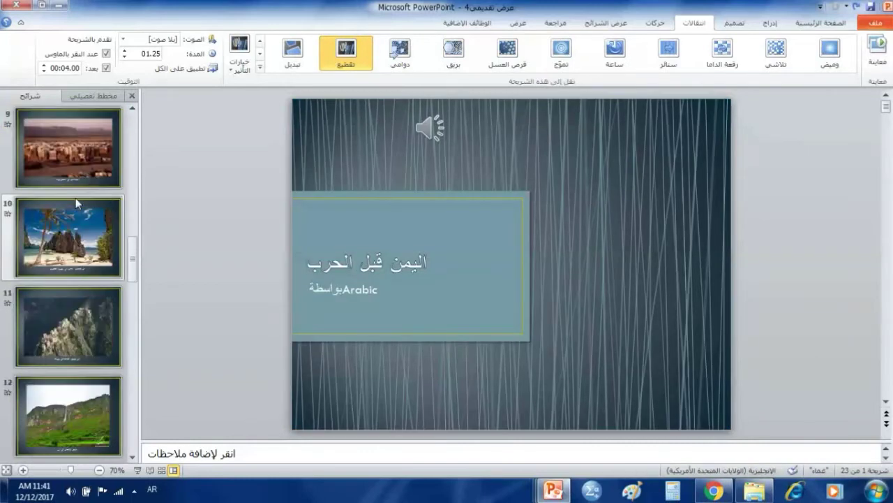
pyautogui.scroll(-2, 76, 198)
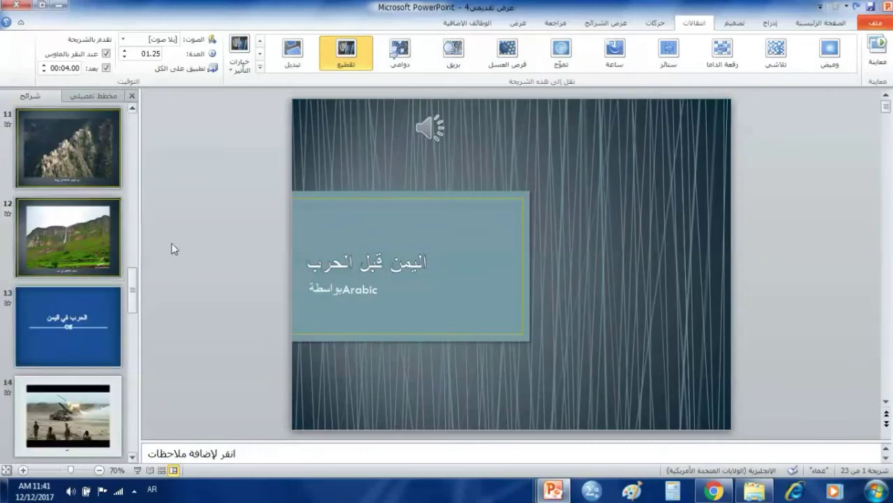
pyautogui.click(44, 240)
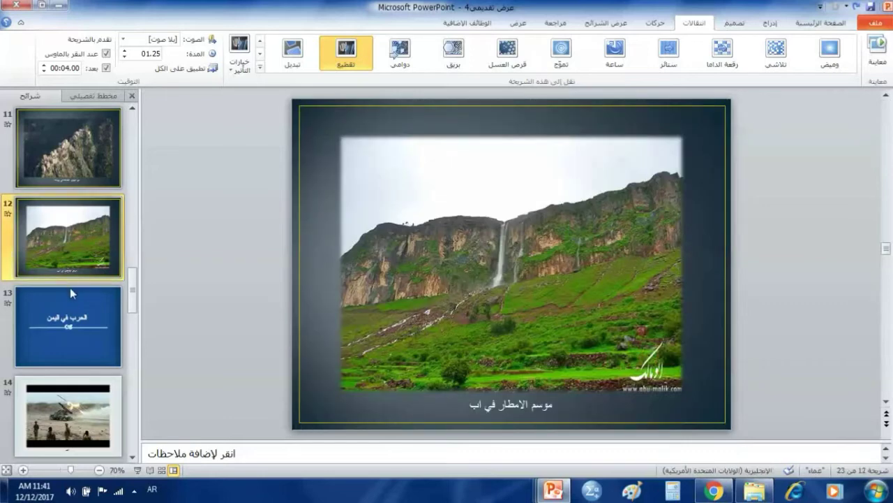
pyautogui.click(78, 318)
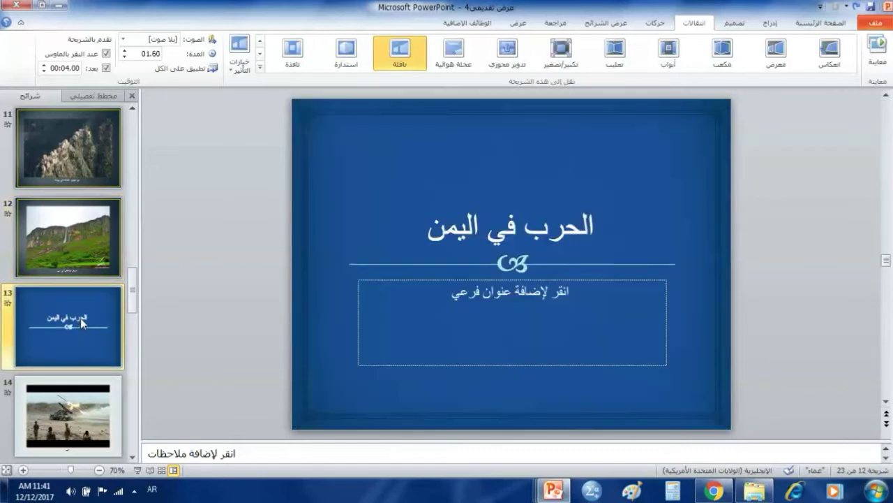
pyautogui.scroll(10, 83, 312)
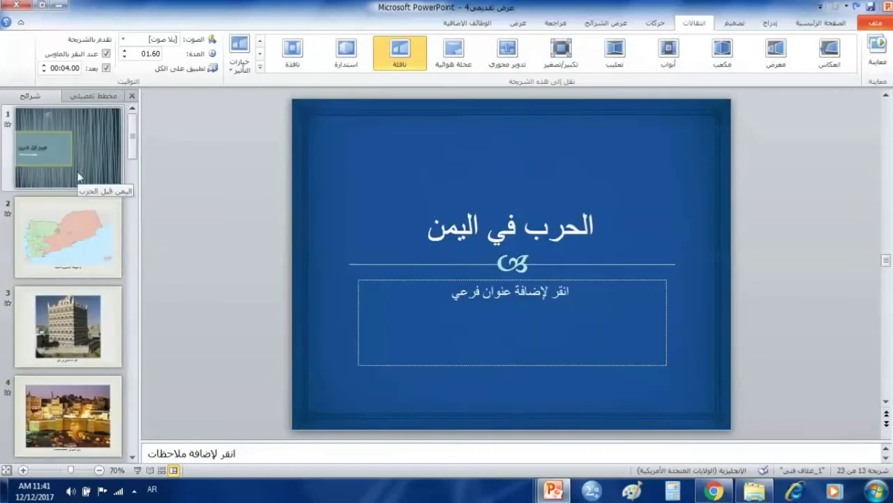
pyautogui.click(53, 142)
# Step: Make the Sleep Away audio stop playing after 12 slides instead of 999
pyautogui.click(421, 138)
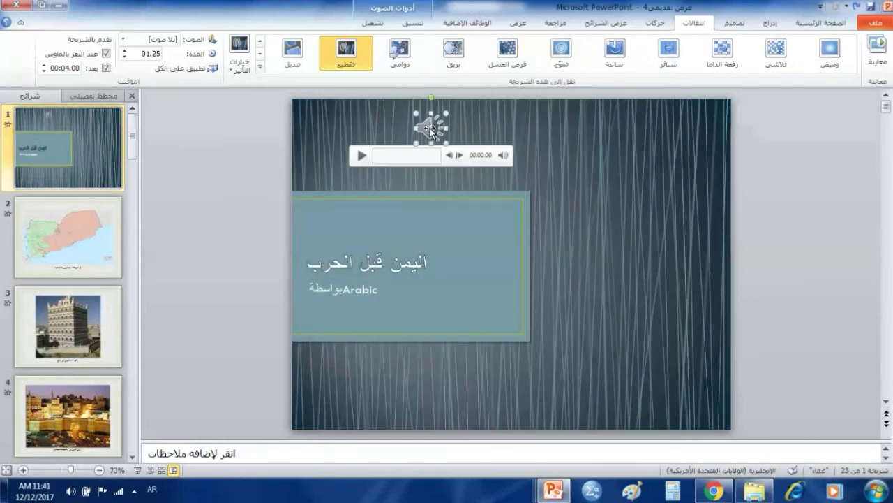
pyautogui.click(656, 23)
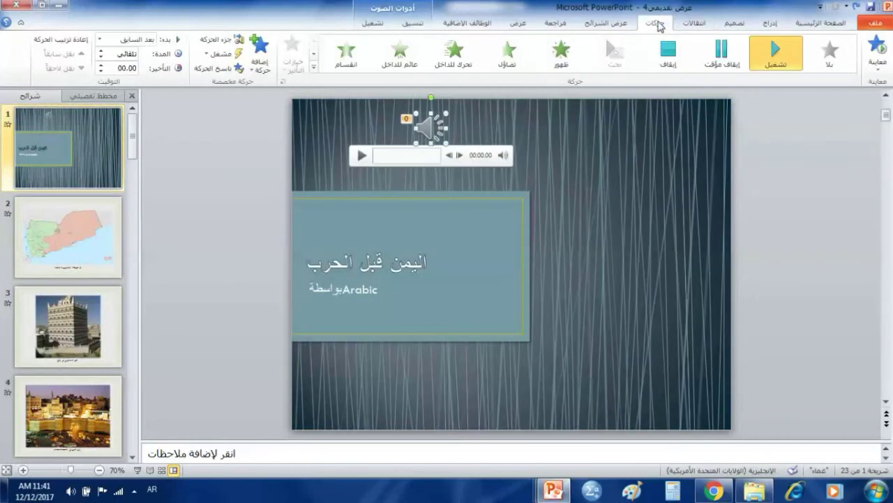
pyautogui.click(225, 42)
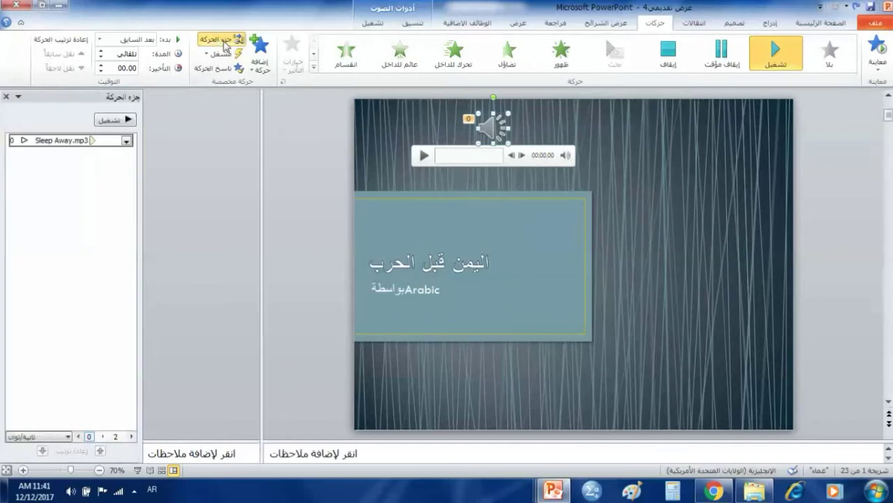
pyautogui.click(64, 140)
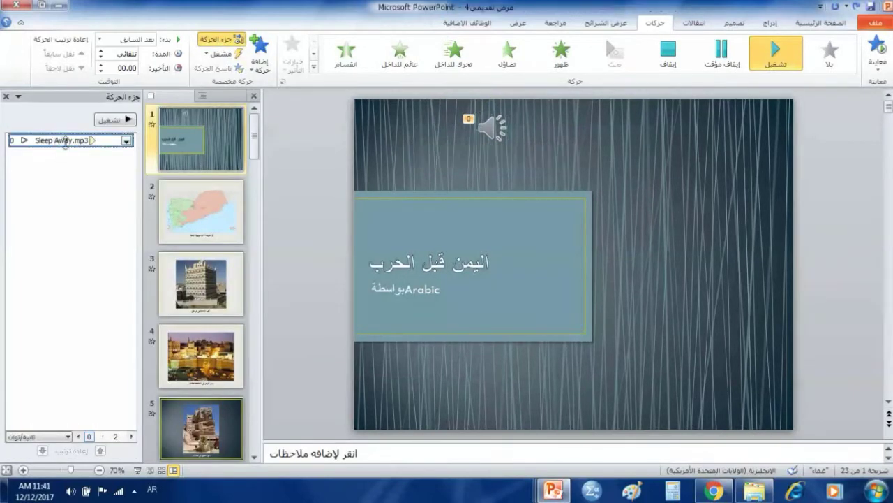
pyautogui.click(126, 141)
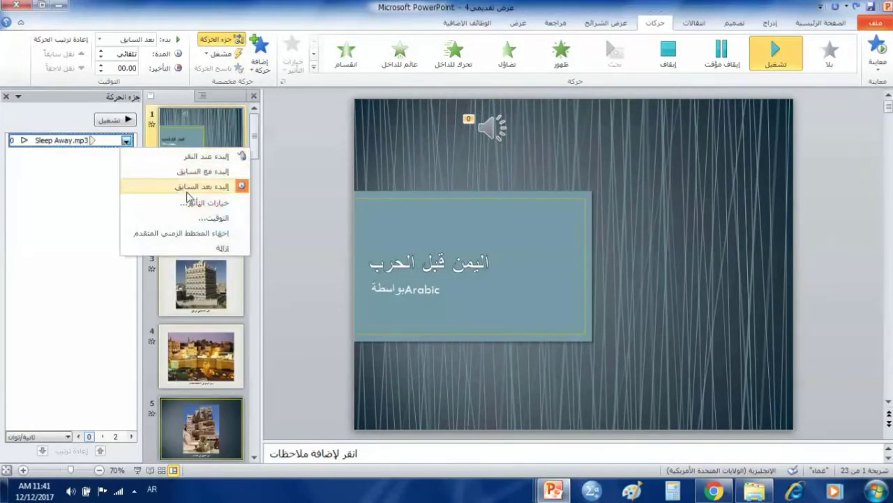
pyautogui.click(209, 203)
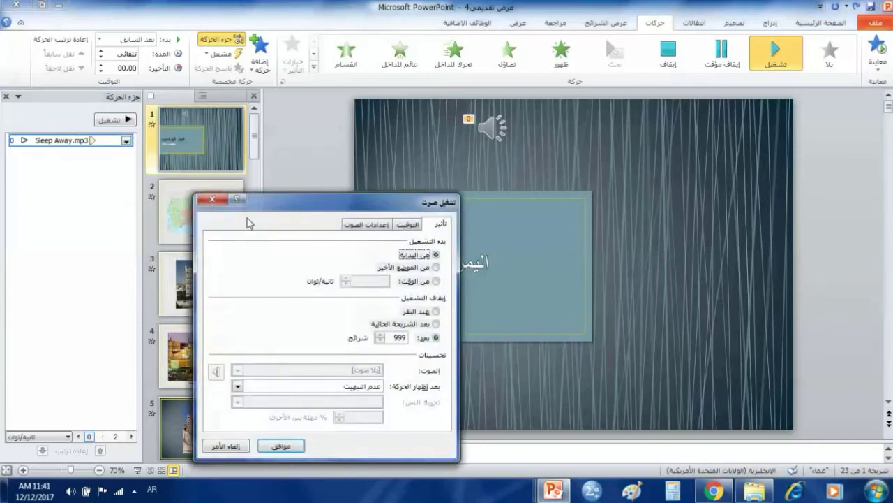
pyautogui.moveTo(417, 207); pyautogui.dragTo(576, 88)
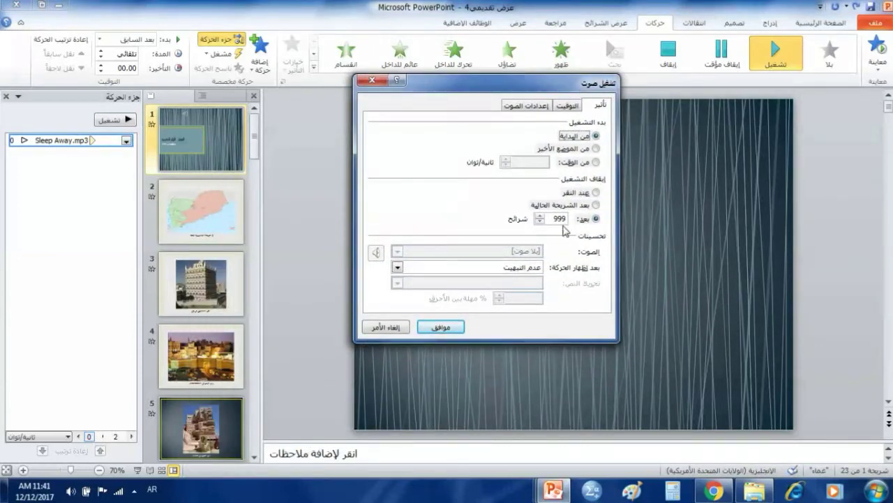
pyautogui.doubleClick(560, 217)
pyautogui.click(442, 328)
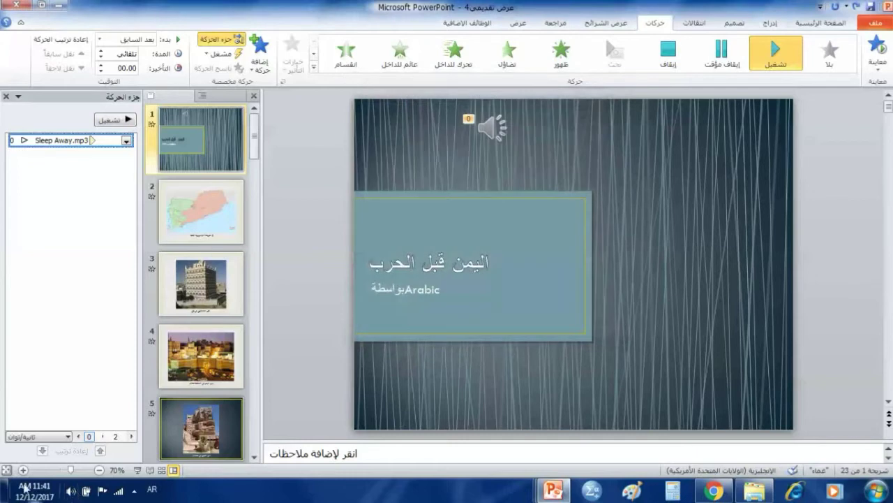
# Step: Close the Animation Pane and show slide 13, the war section title
pyautogui.click(6, 97)
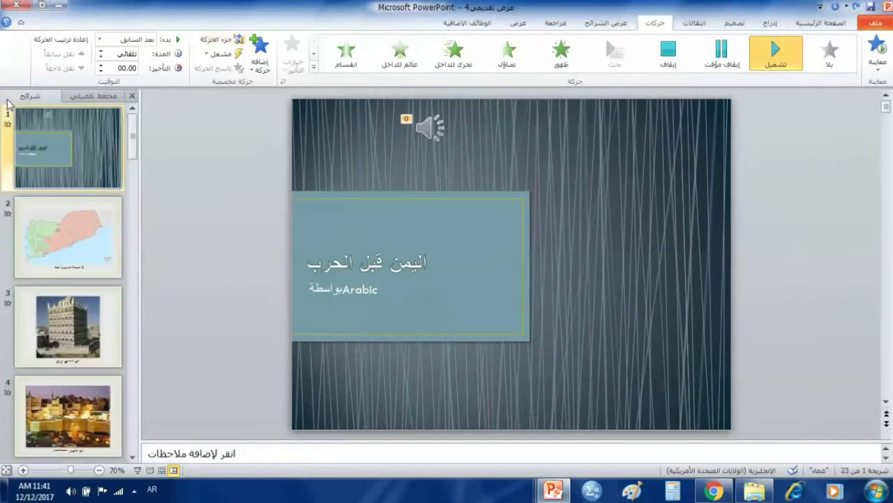
pyautogui.scroll(-3, 56, 199)
pyautogui.scroll(-3, 57, 203)
pyautogui.scroll(-3, 57, 203)
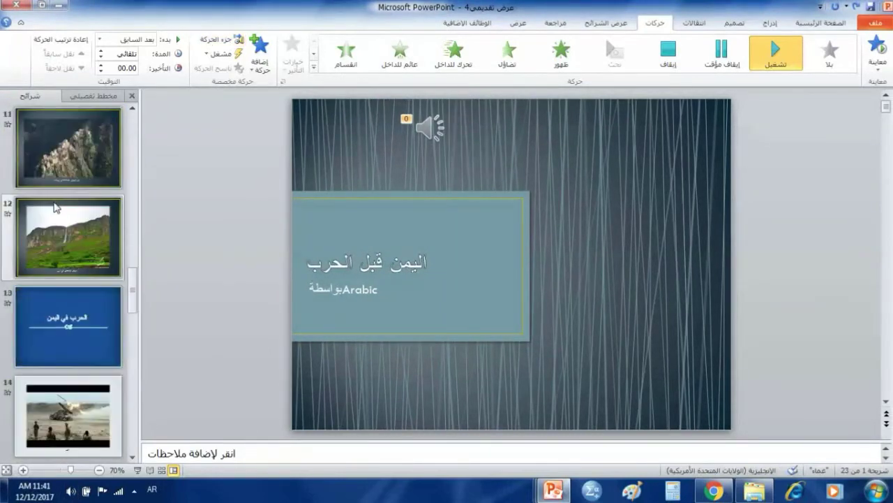
pyautogui.click(76, 314)
pyautogui.scroll(-1, 82, 315)
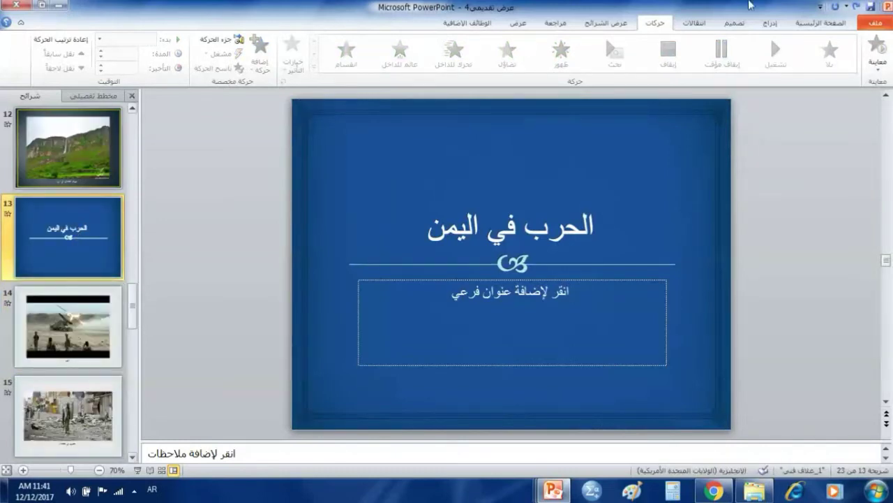
# Step: Insert the 31087 MP3 from F:\المشروع onto slide 13
pyautogui.click(770, 22)
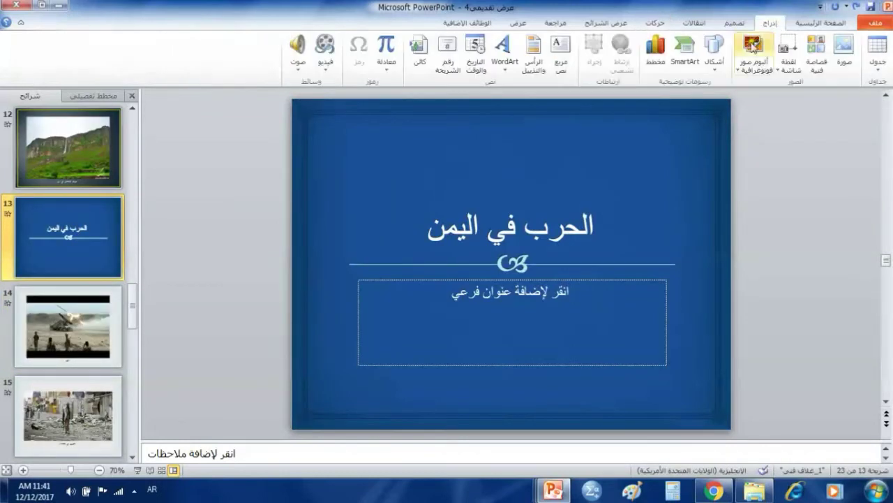
pyautogui.click(297, 47)
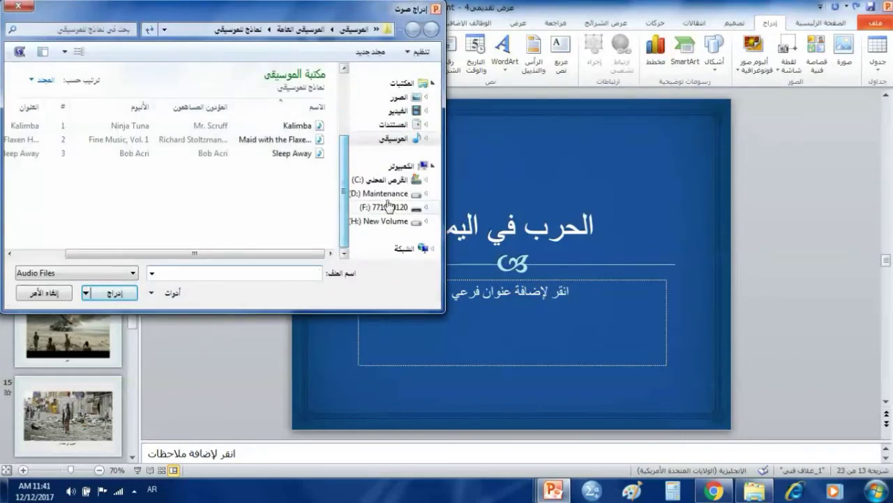
pyautogui.click(389, 206)
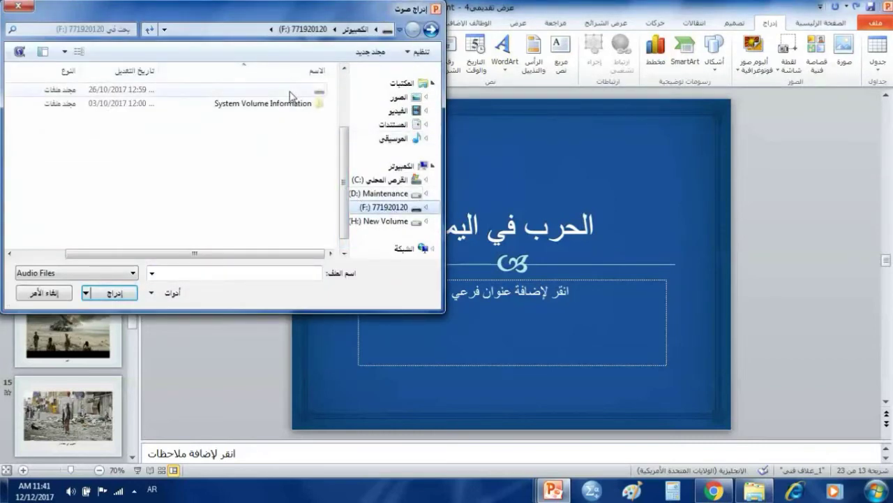
pyautogui.doubleClick(305, 171)
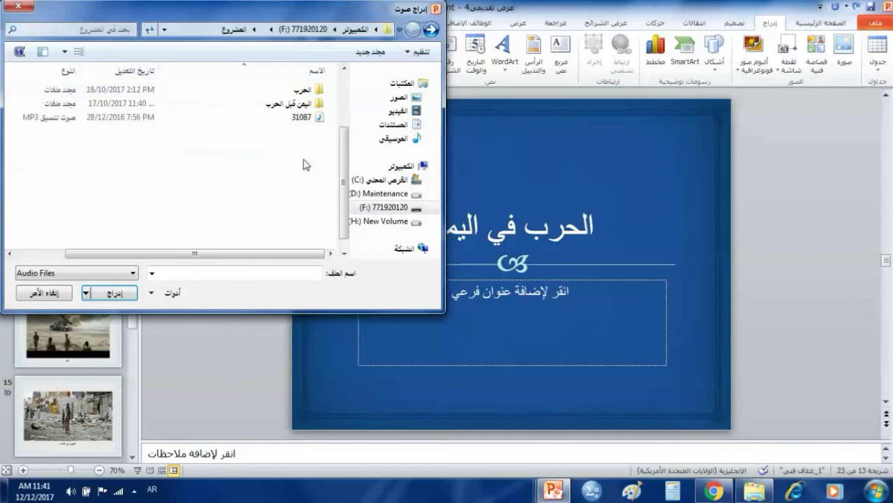
pyautogui.doubleClick(302, 117)
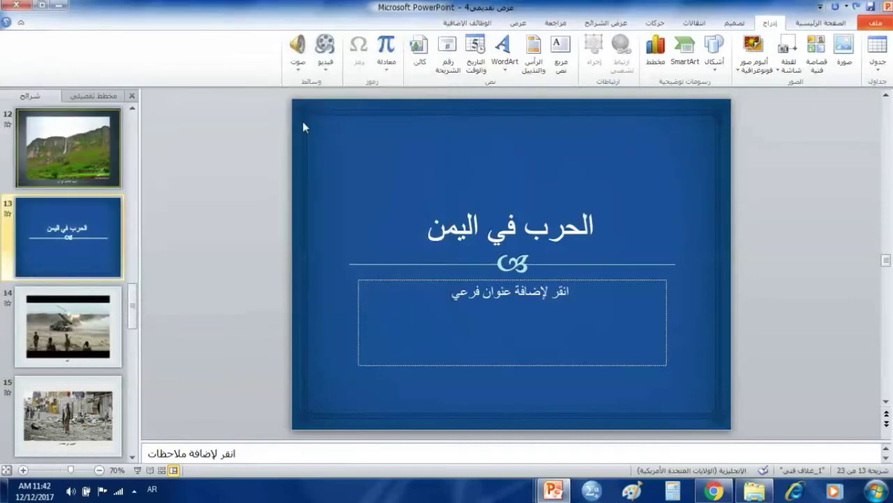
# Step: Set the 31087 audio to play across slides
pyautogui.click(372, 22)
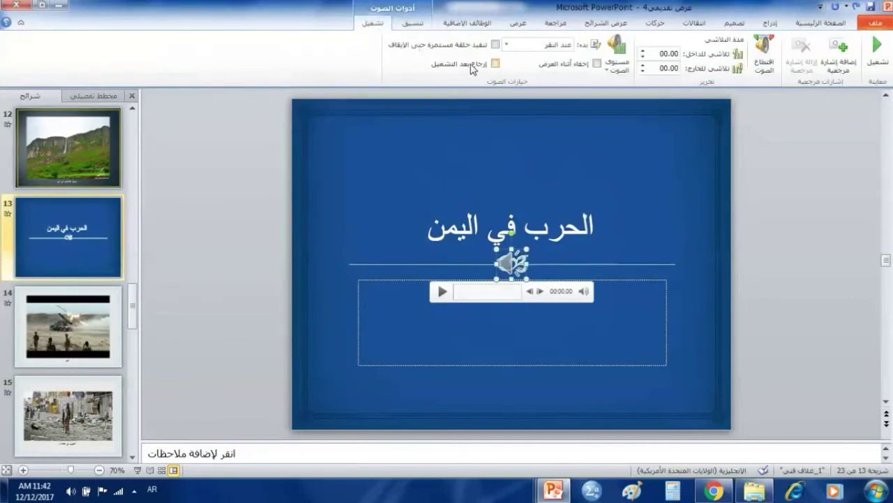
pyautogui.click(559, 45)
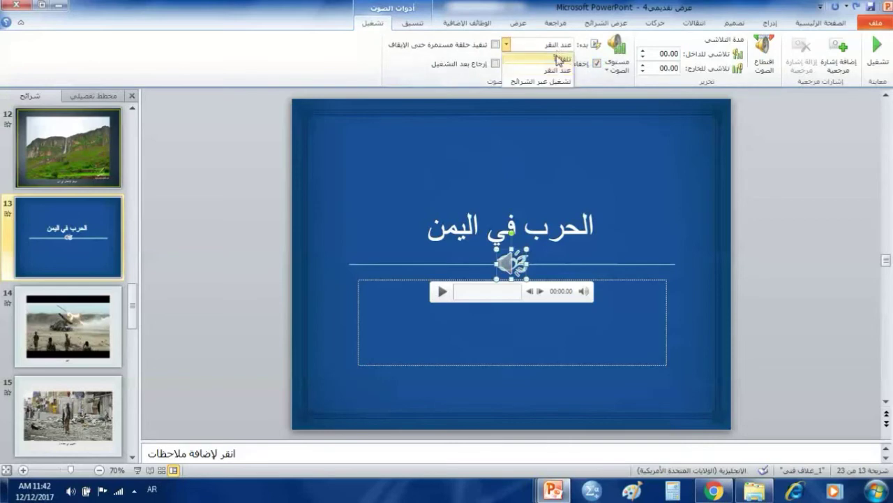
pyautogui.click(547, 82)
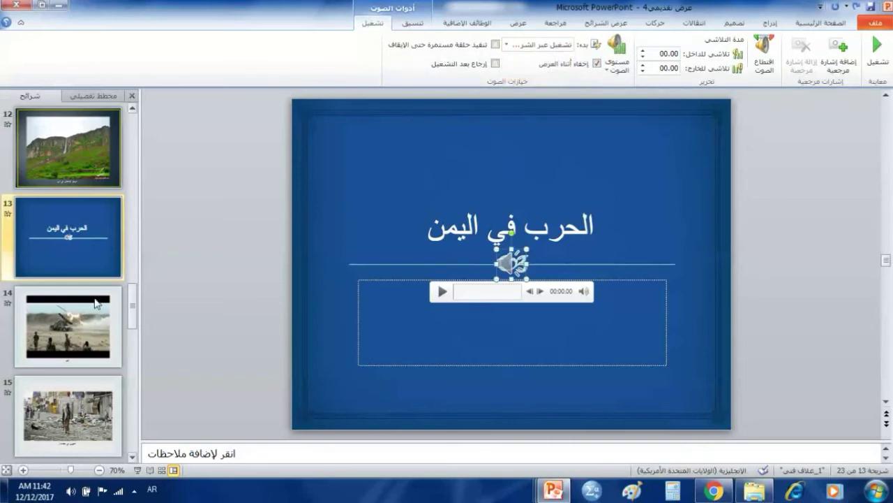
# Step: Page through the war photo slides, from slide 14 to slide 21 ('عطان 2')
pyautogui.click(65, 229)
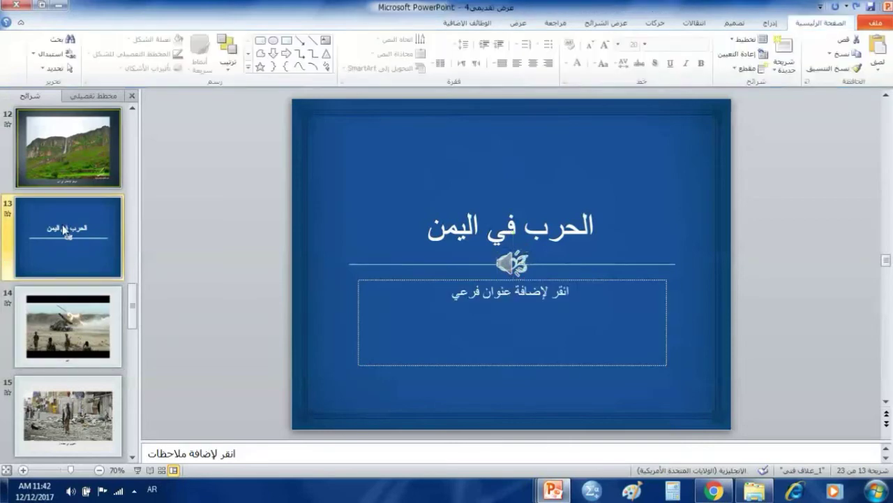
pyautogui.click(65, 308)
pyautogui.click(70, 403)
pyautogui.scroll(-3, 70, 402)
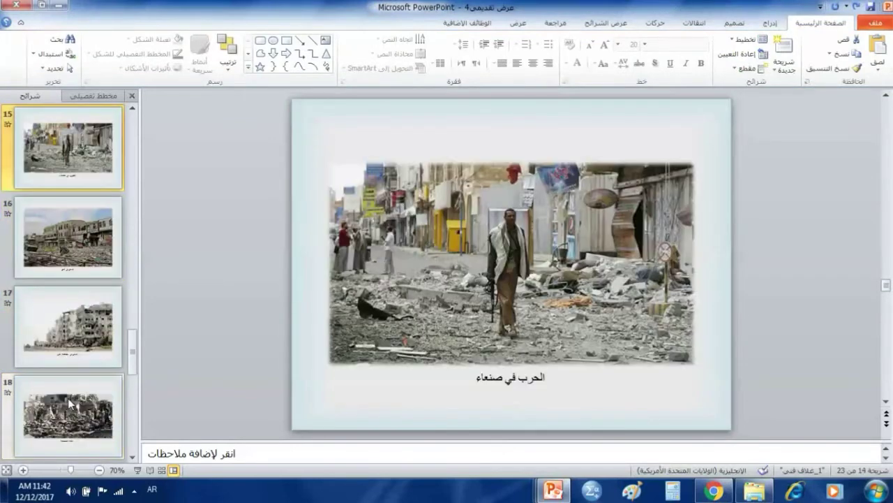
pyautogui.press('Down')
pyautogui.press('Down')
pyautogui.press('Down')
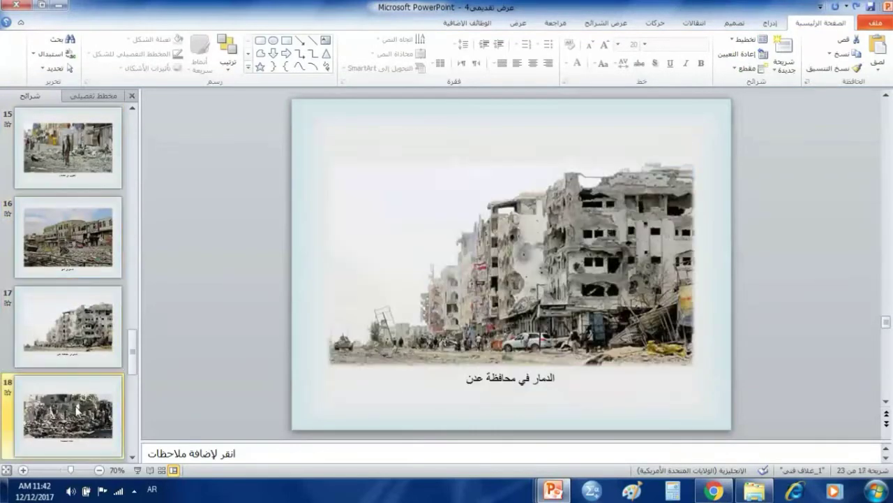
pyautogui.scroll(-3, 77, 412)
pyautogui.scroll(-1, 76, 406)
pyautogui.scroll(1, 76, 406)
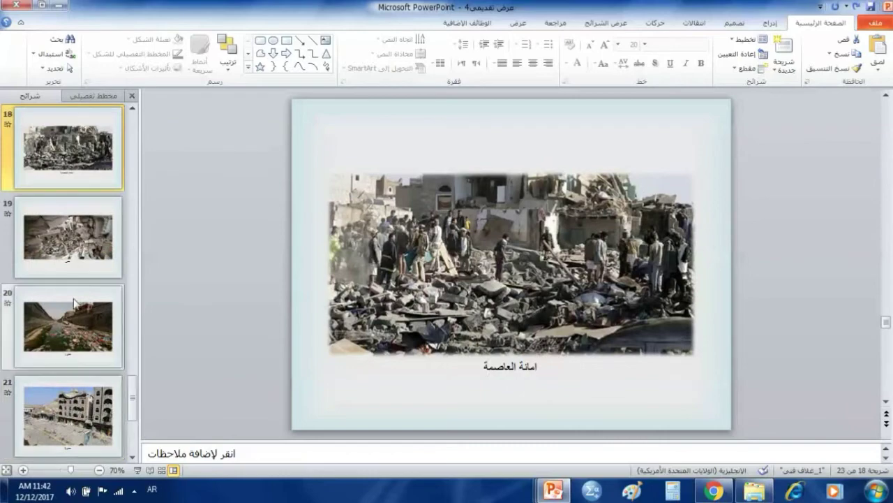
pyautogui.click(73, 247)
pyautogui.click(70, 326)
pyautogui.click(71, 401)
pyautogui.scroll(-2, 71, 401)
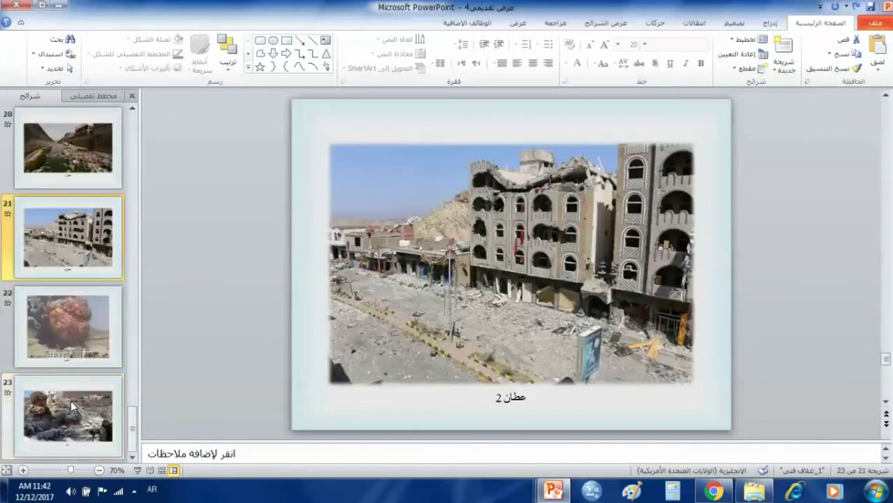
# Step: Return to the war title slide 13 and select its 31087 MP3 audio icon
pyautogui.click(79, 334)
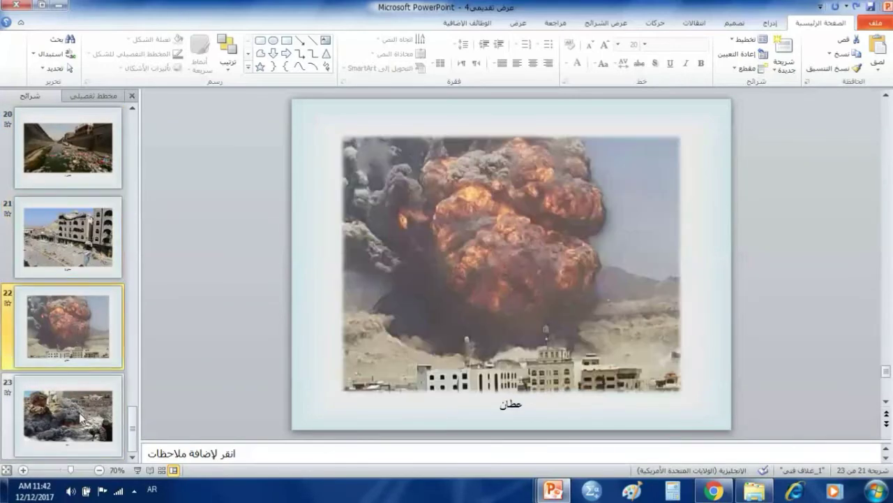
pyautogui.click(79, 377)
pyautogui.scroll(5, 80, 373)
pyautogui.click(72, 326)
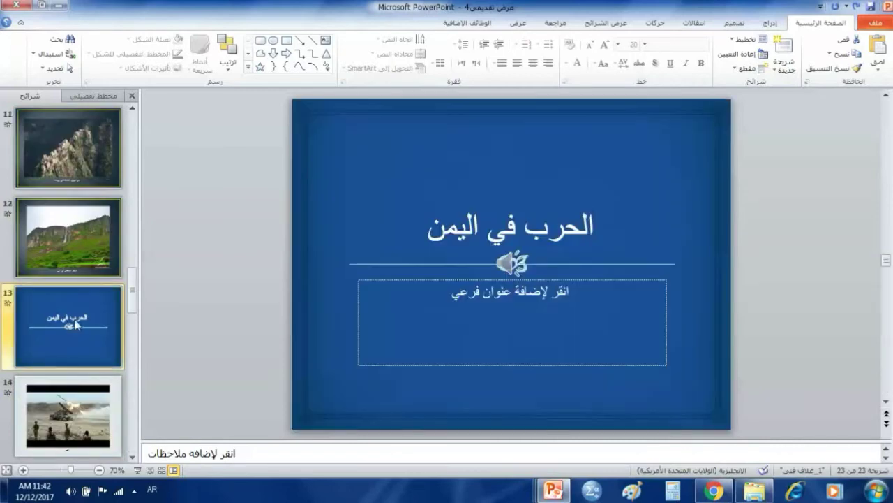
pyautogui.click(513, 266)
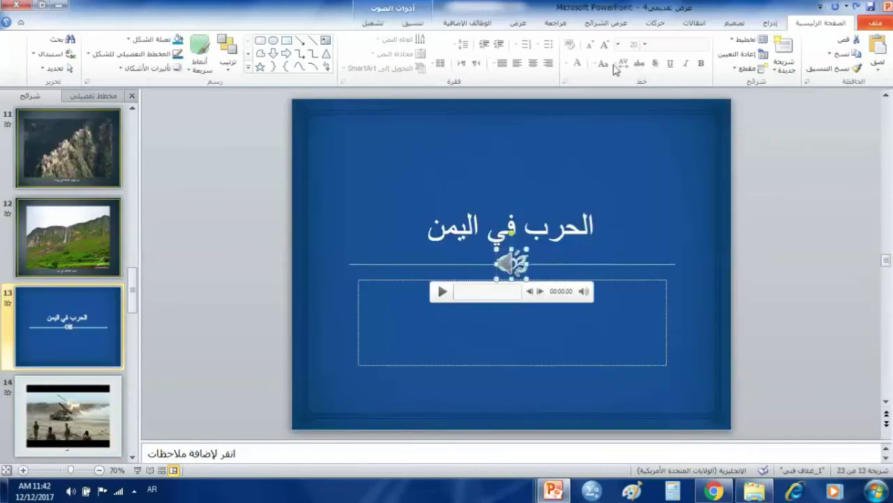
# Step: In the audio's Effect Options, set Stop playing to after 11 slides
pyautogui.click(660, 24)
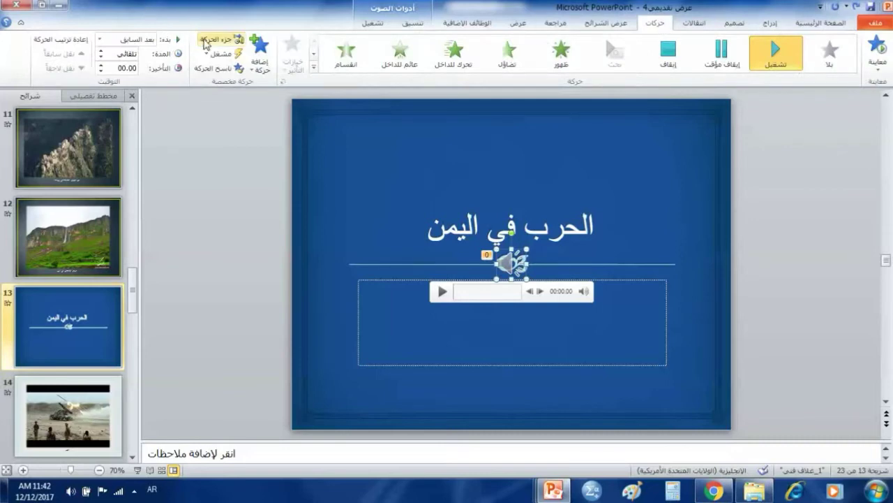
pyautogui.click(223, 42)
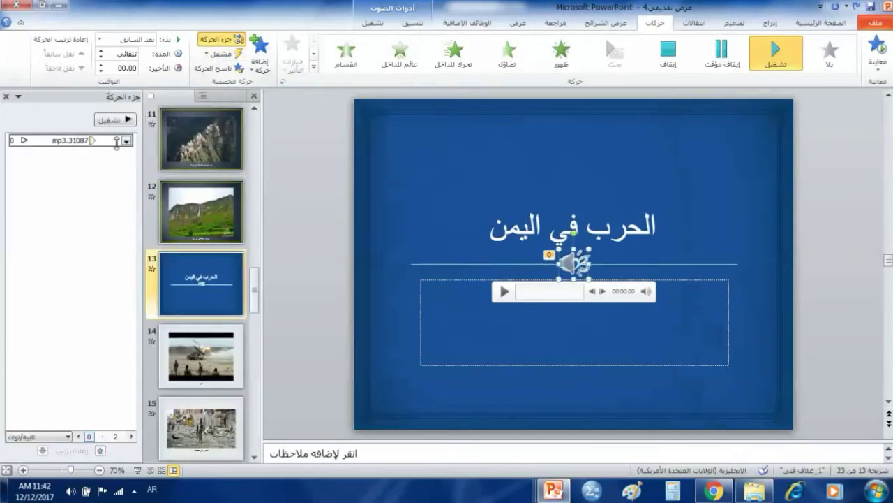
pyautogui.click(126, 141)
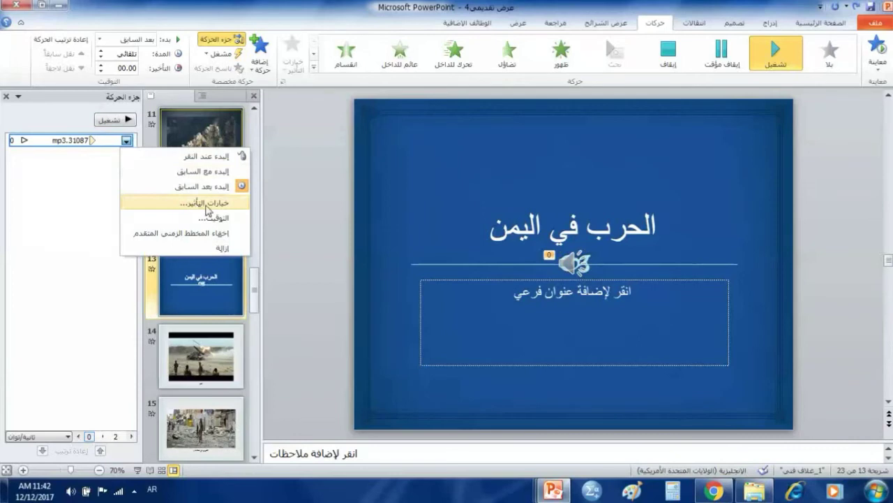
pyautogui.click(207, 204)
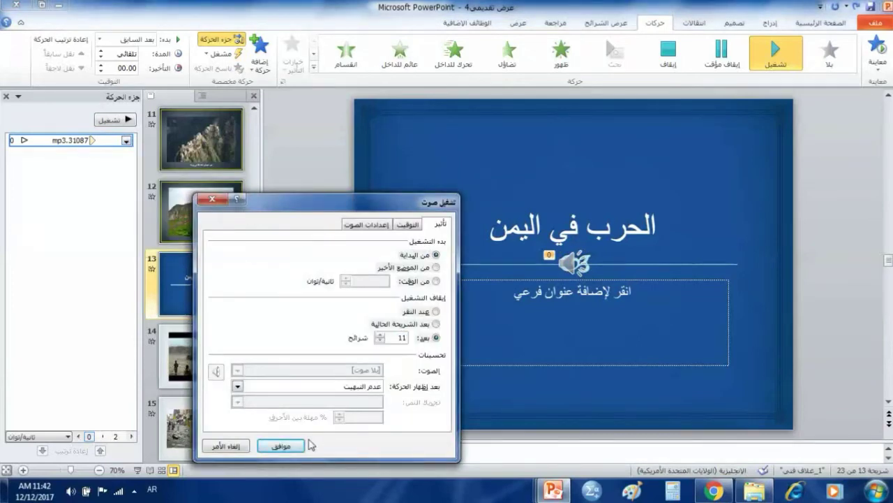
pyautogui.click(300, 445)
pyautogui.click(7, 96)
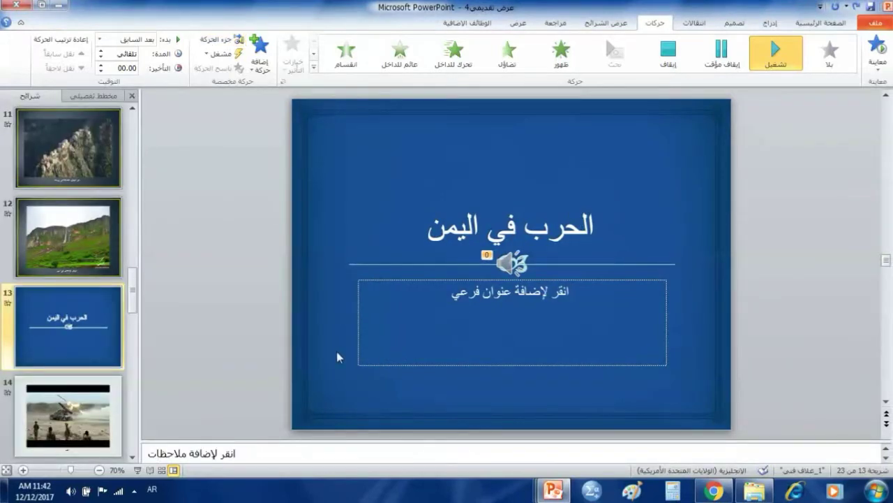
pyautogui.scroll(-5, 73, 335)
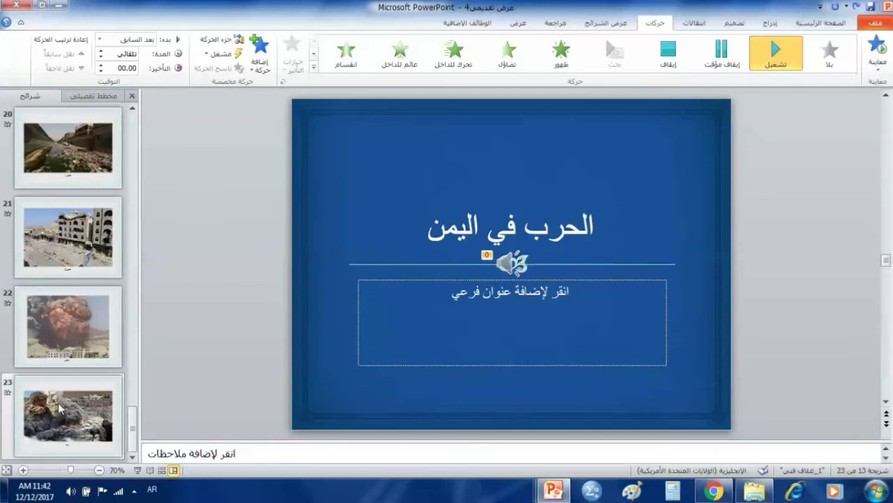
# Step: Add a new blank slide 24 after the last slide
pyautogui.click(73, 456)
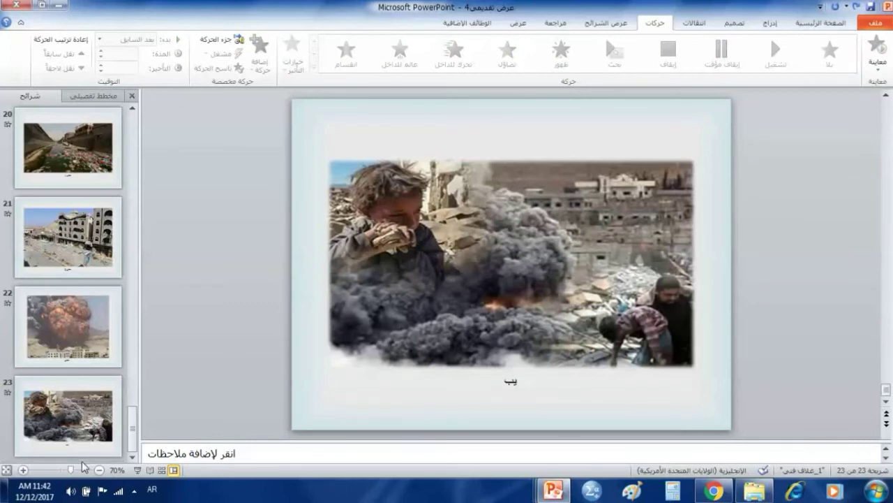
pyautogui.click(768, 24)
pyautogui.click(820, 22)
pyautogui.click(785, 69)
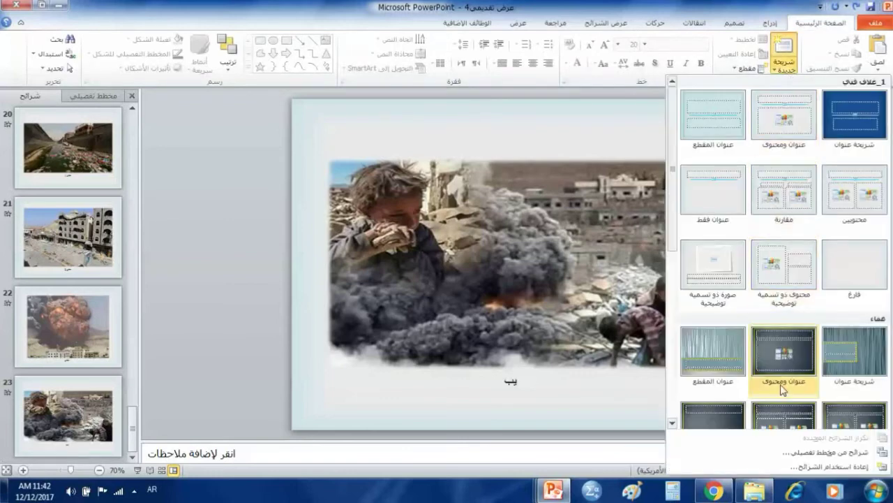
pyautogui.click(863, 269)
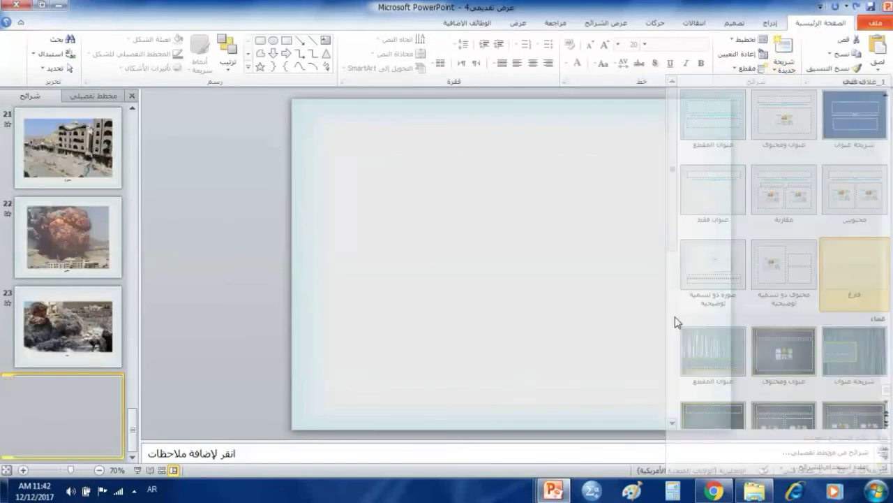
# Step: Insert the الحيوانات البرية video from the Videos library onto slide 24
pyautogui.click(770, 23)
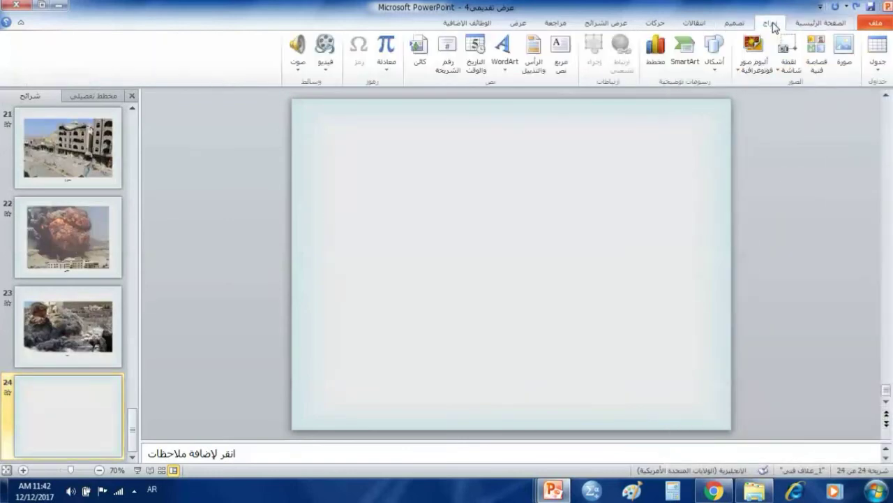
pyautogui.click(326, 51)
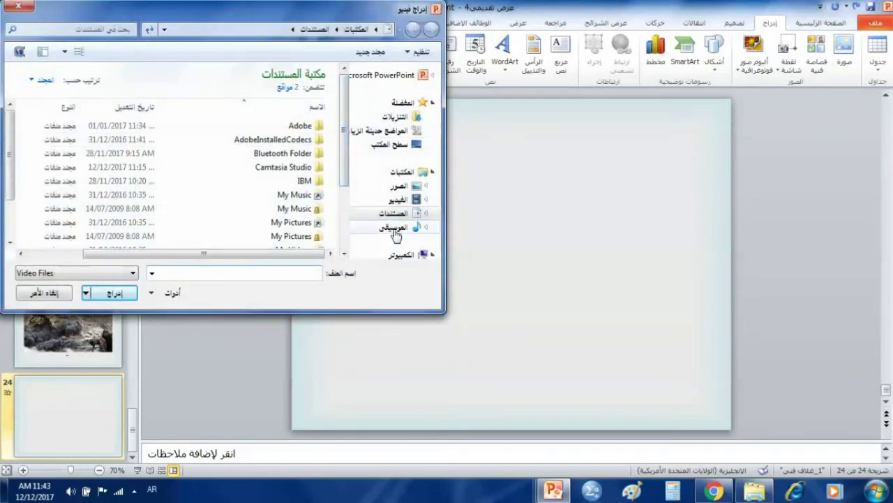
pyautogui.click(416, 200)
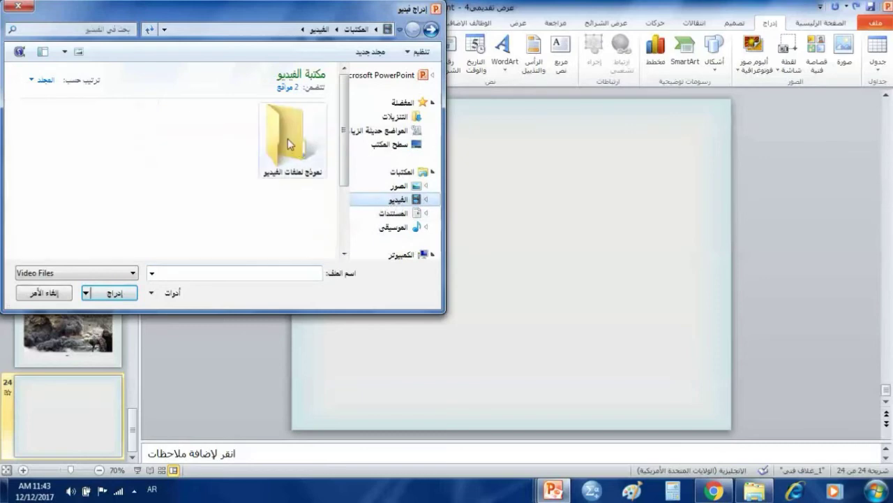
pyautogui.click(289, 143)
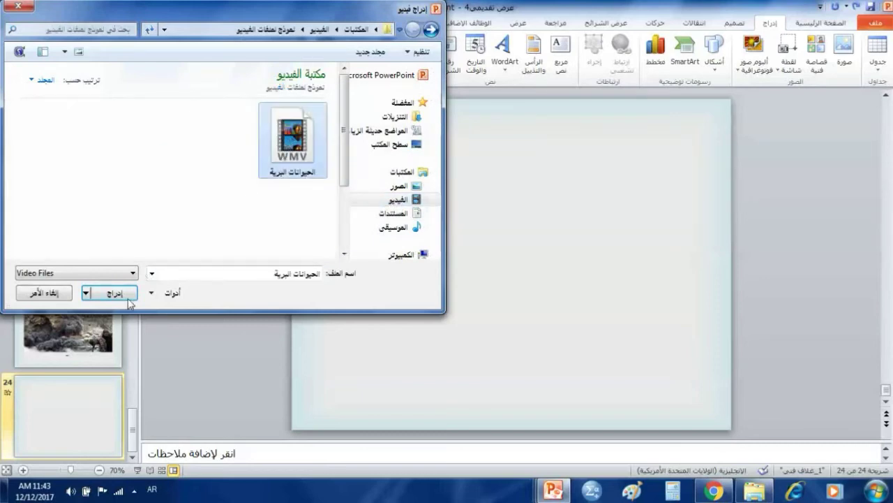
pyautogui.moveTo(288, 165)
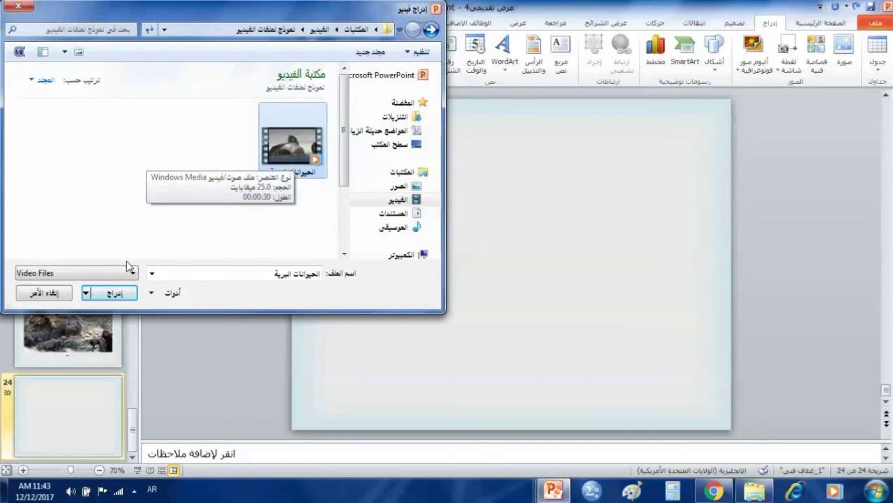
pyautogui.click(112, 292)
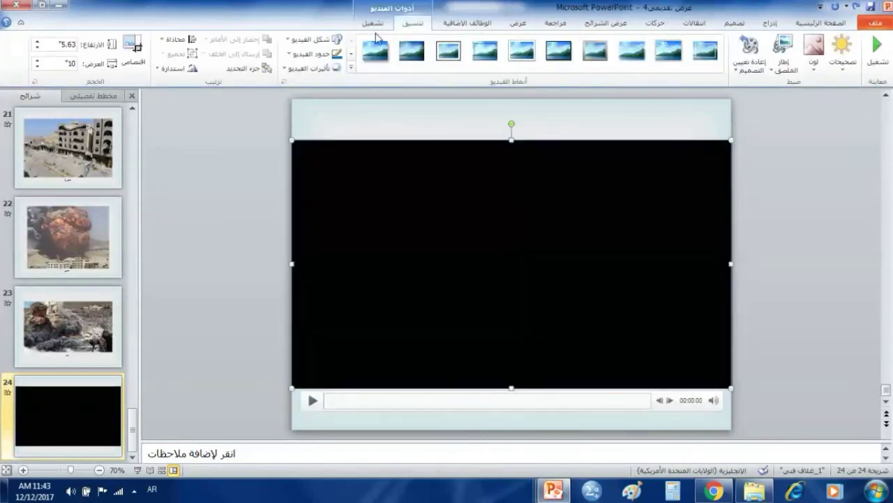
# Step: Set the video to Play Full Screen and start Automatically
pyautogui.click(371, 27)
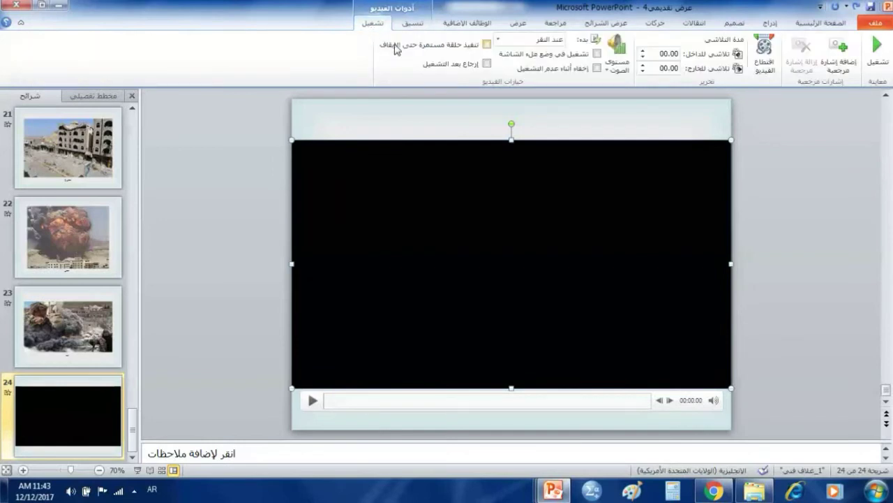
pyautogui.click(597, 54)
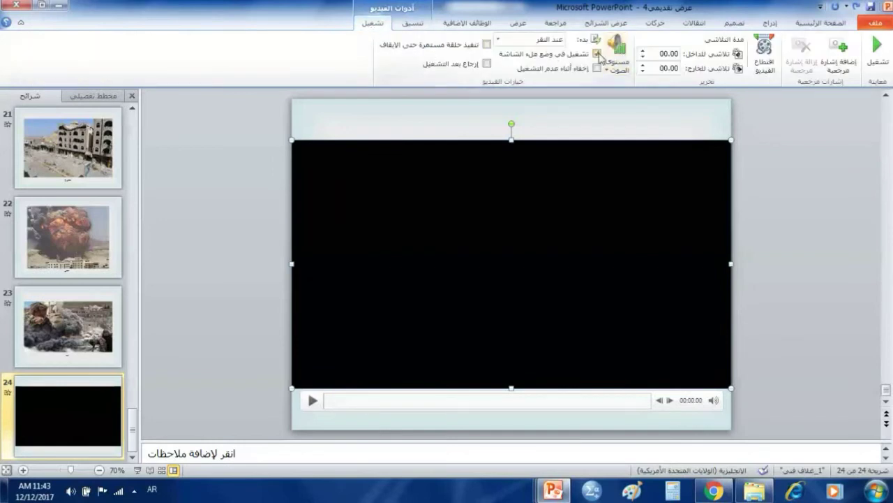
pyautogui.click(543, 42)
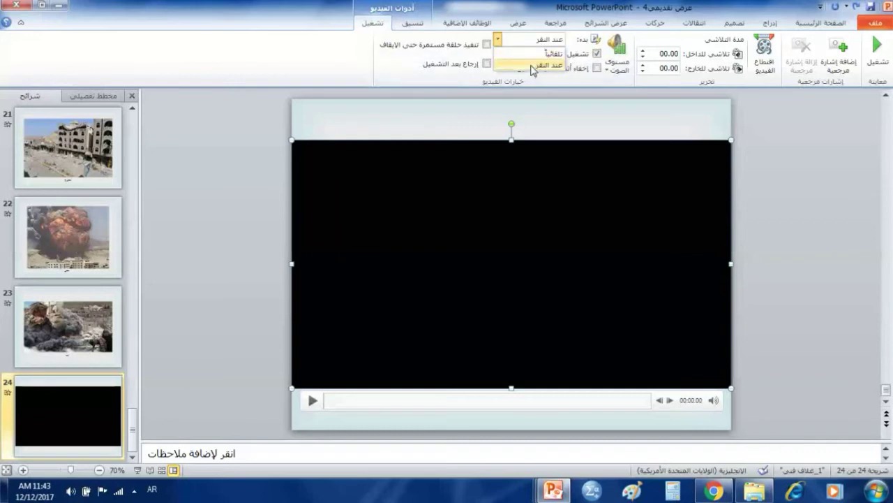
pyautogui.click(551, 53)
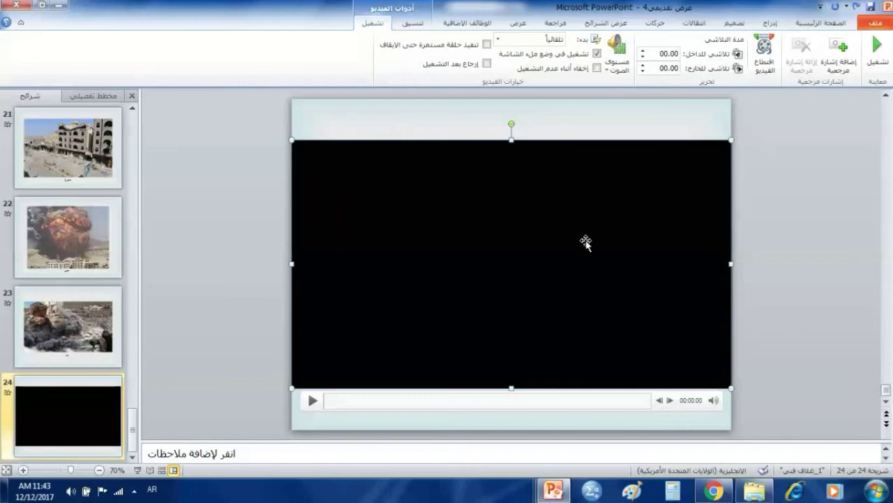
# Step: Preview the wildlife video, skimming ahead to the gannet scene near the end
pyautogui.doubleClick(496, 291)
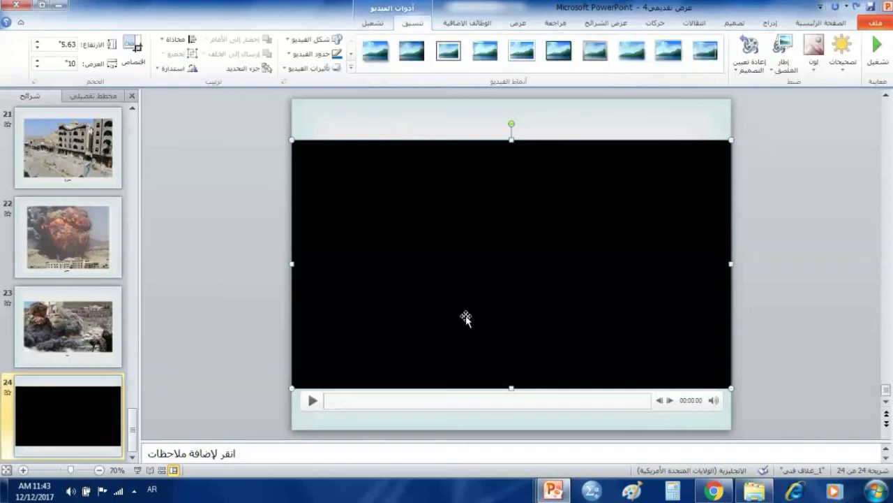
pyautogui.click(312, 400)
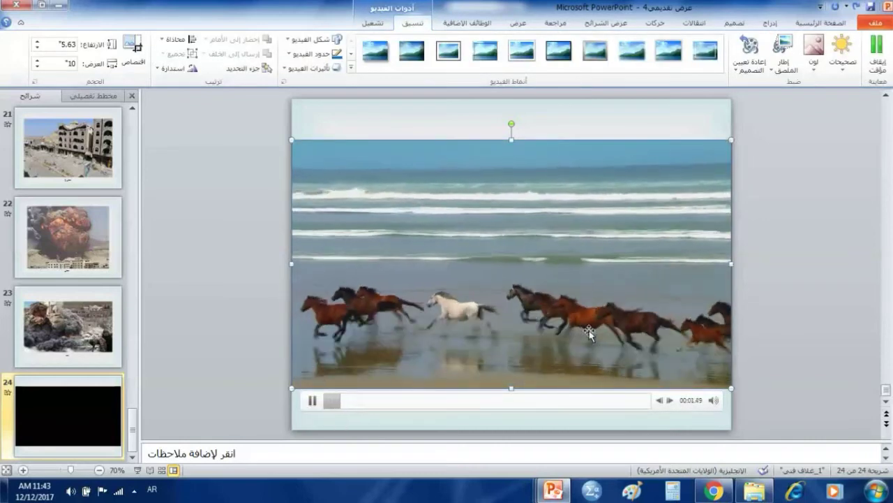
pyautogui.click(393, 401)
pyautogui.moveTo(412, 401); pyautogui.dragTo(490, 401)
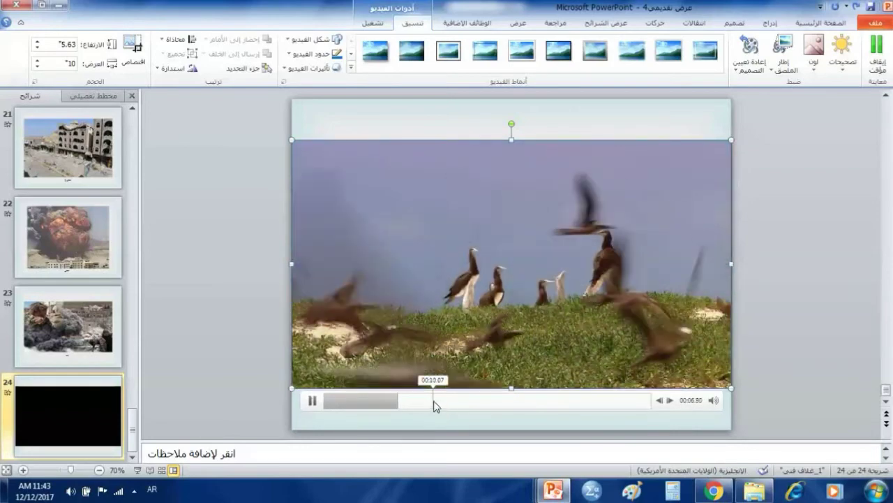
pyautogui.click(546, 402)
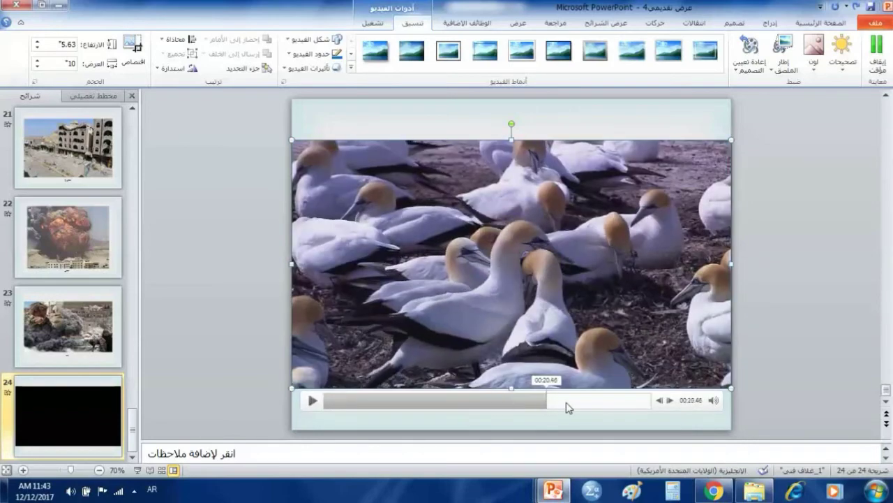
pyautogui.click(585, 402)
pyautogui.hotkey('alt', 'p')
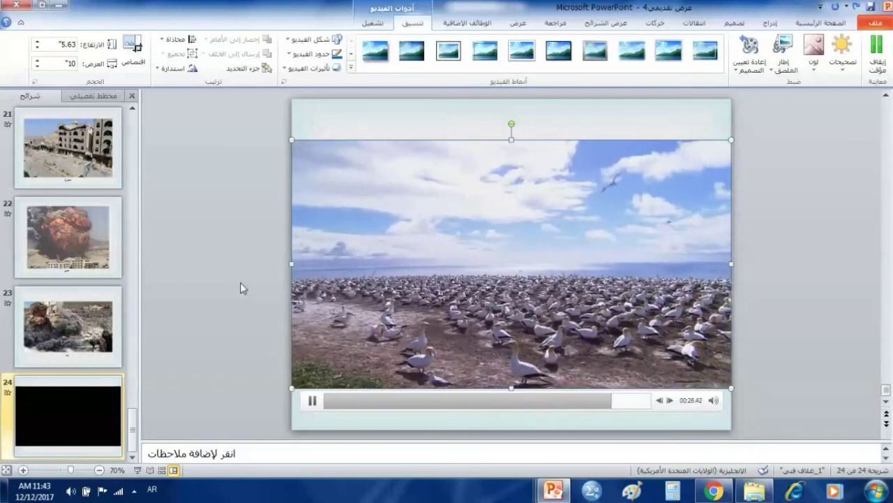
pyautogui.moveTo(611, 407); pyautogui.dragTo(583, 408)
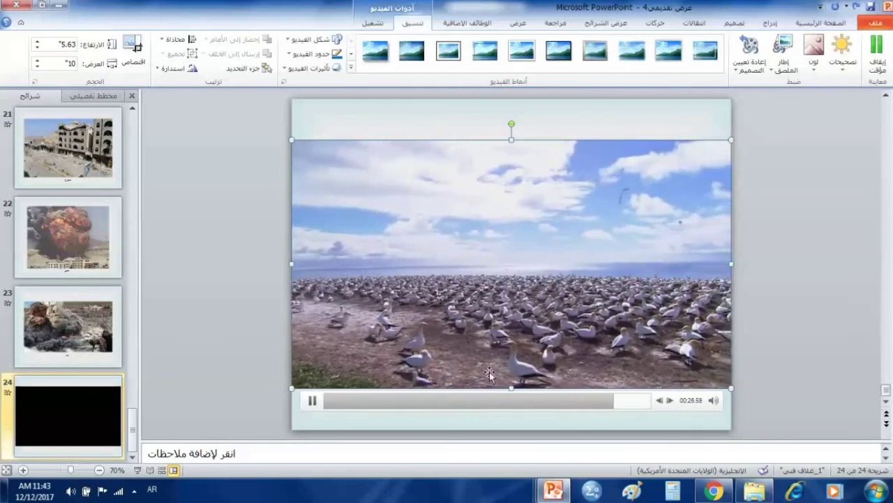
pyautogui.click(268, 230)
# Step: Trim the slide 24 video to start at 00:24.706, keeping only the gannet footage
pyautogui.click(585, 250)
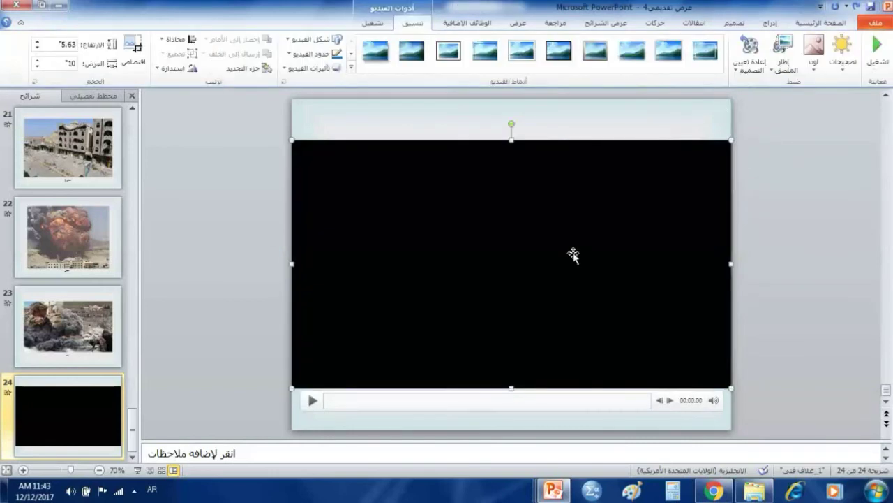
pyautogui.click(373, 23)
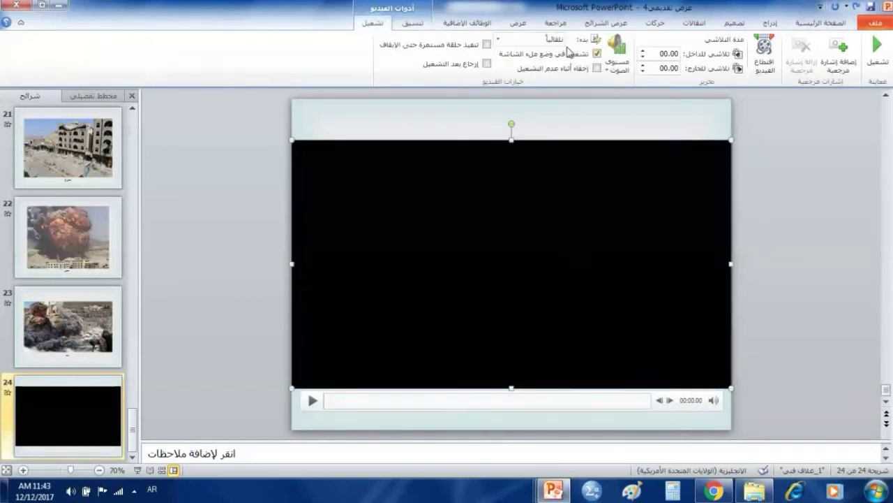
pyautogui.click(770, 70)
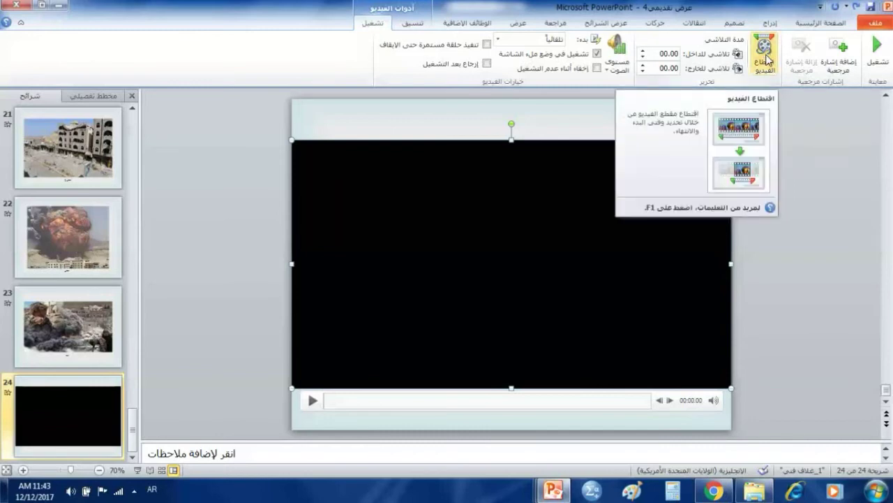
pyautogui.click(767, 60)
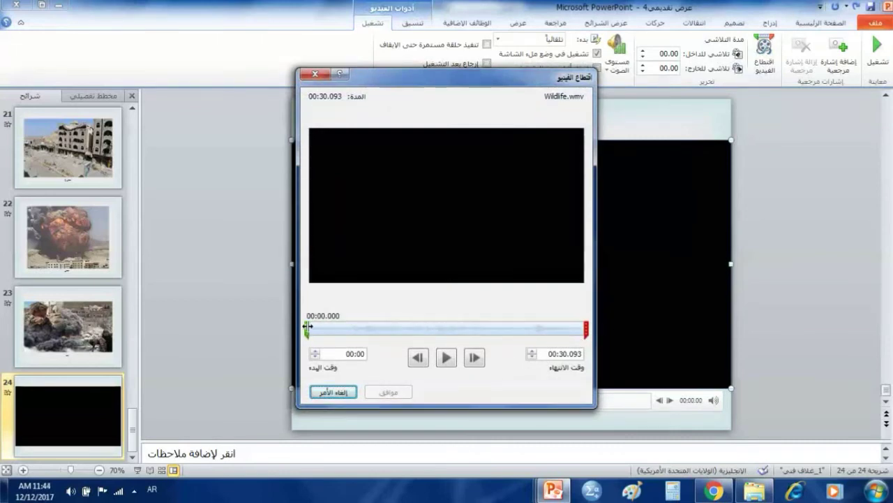
pyautogui.moveTo(307, 326); pyautogui.dragTo(532, 329)
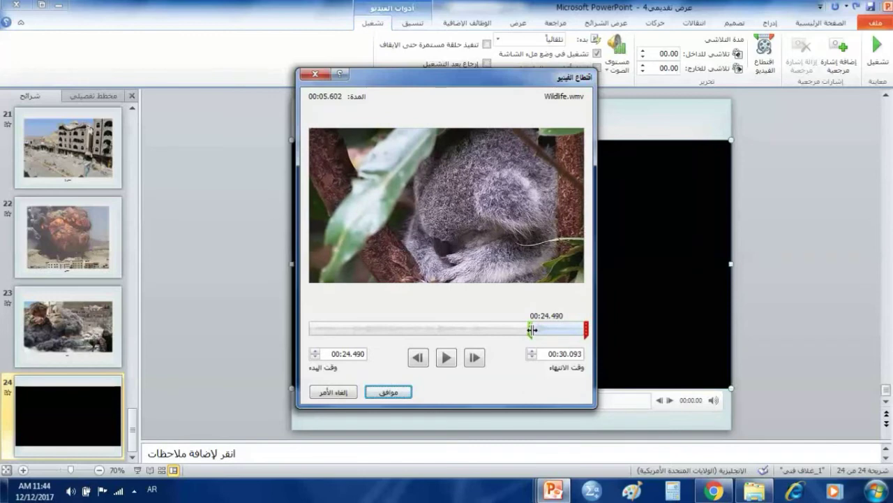
pyautogui.moveTo(532, 330); pyautogui.dragTo(534, 330)
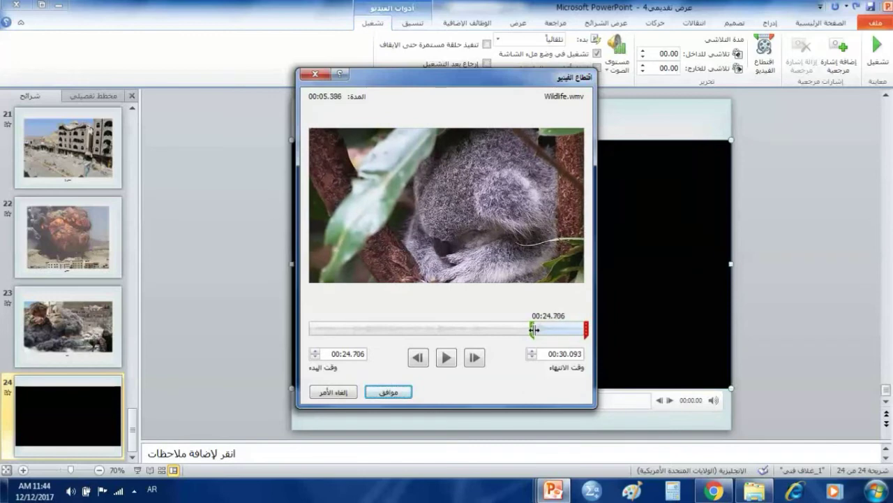
pyautogui.click(391, 392)
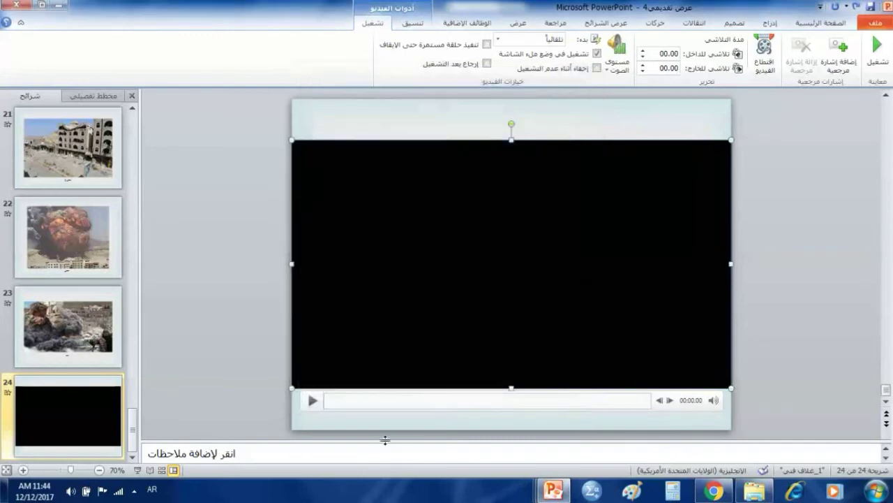
pyautogui.click(221, 237)
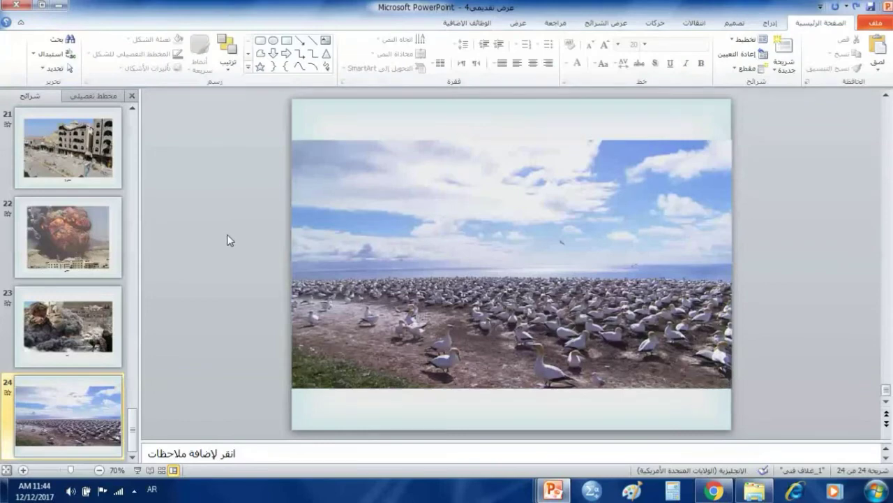
# Step: Save the presentation as اليمن قبل الحرب in the Documents library
pyautogui.click(877, 25)
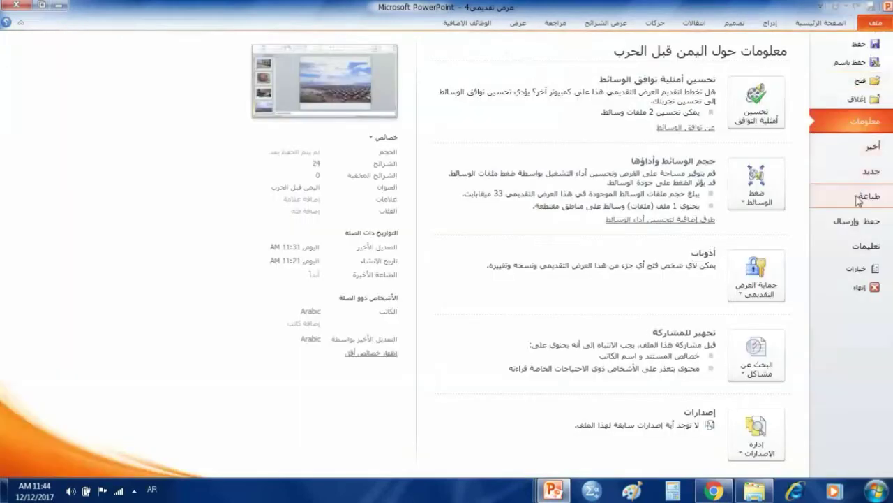
pyautogui.click(864, 67)
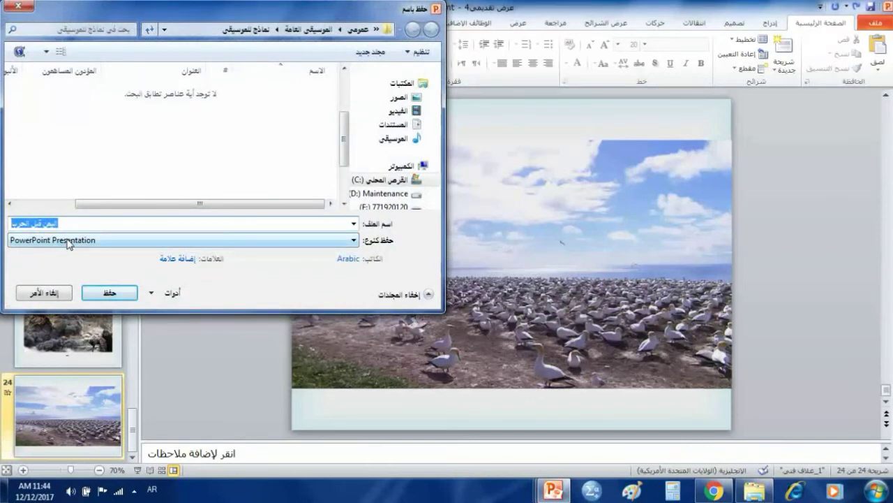
pyautogui.click(391, 124)
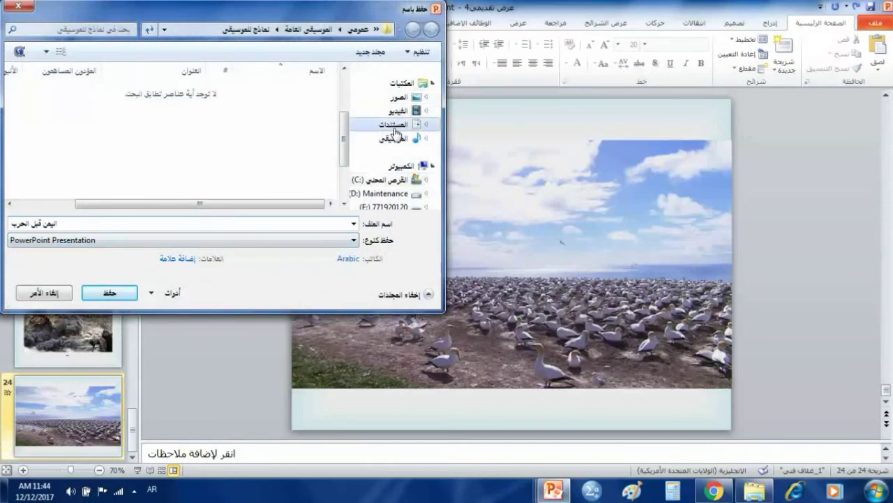
pyautogui.click(119, 293)
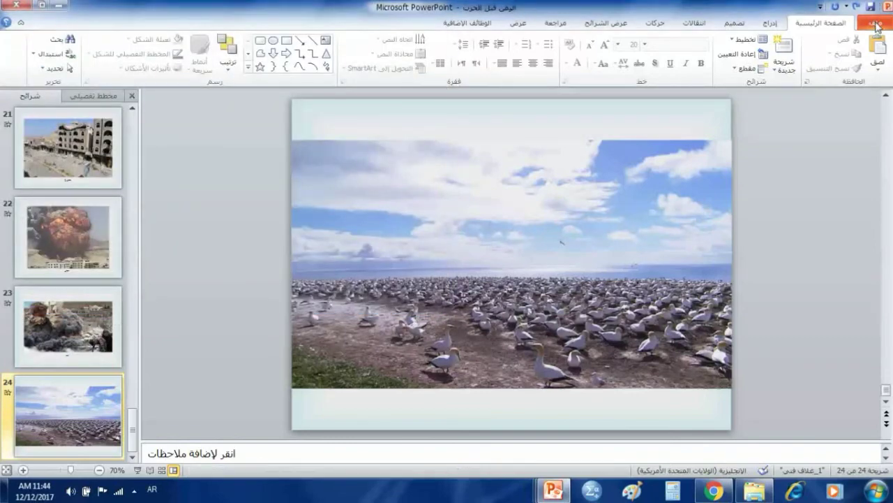
# Step: Save a copy as a Windows Media Video, اليمن قبل الحرب.wmv
pyautogui.click(877, 27)
pyautogui.click(852, 64)
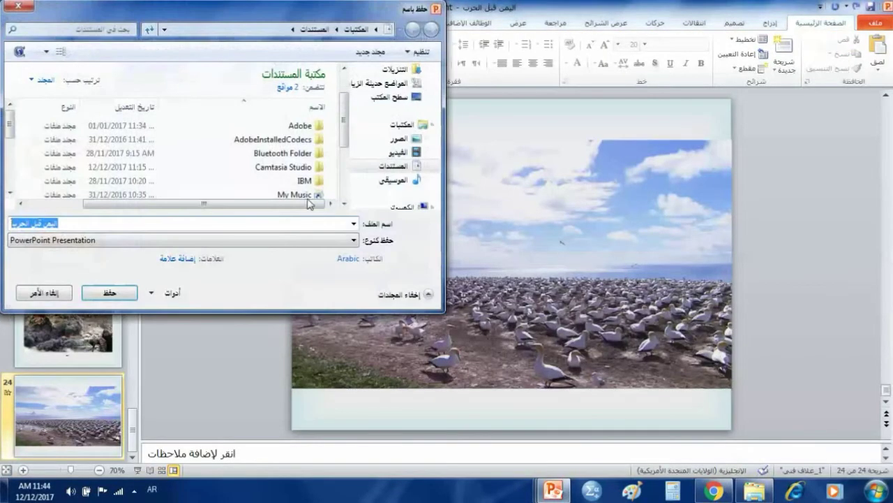
pyautogui.click(181, 240)
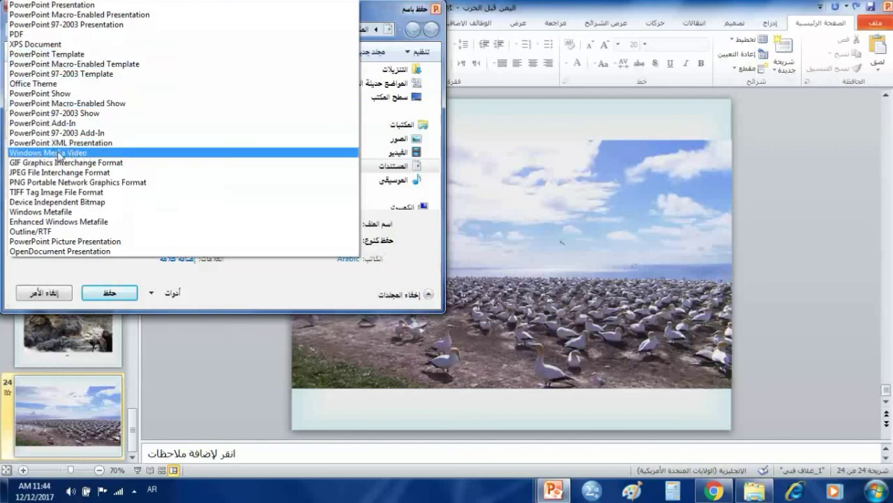
pyautogui.click(72, 153)
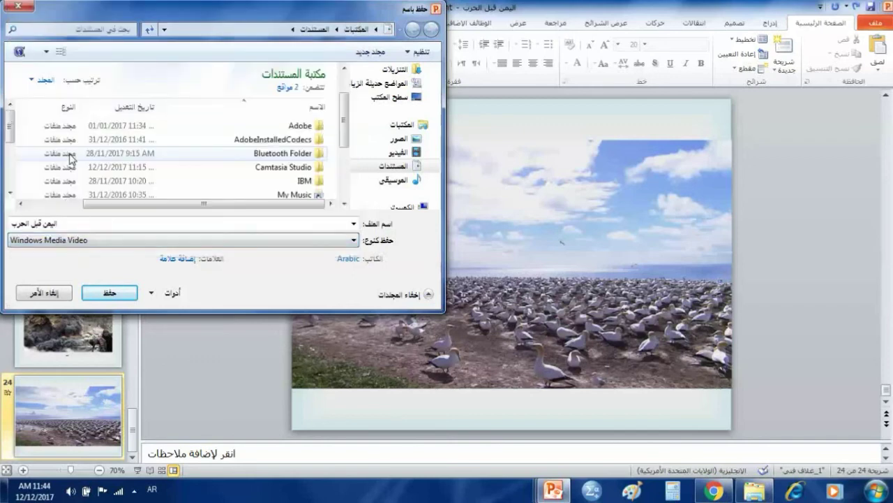
pyautogui.click(97, 289)
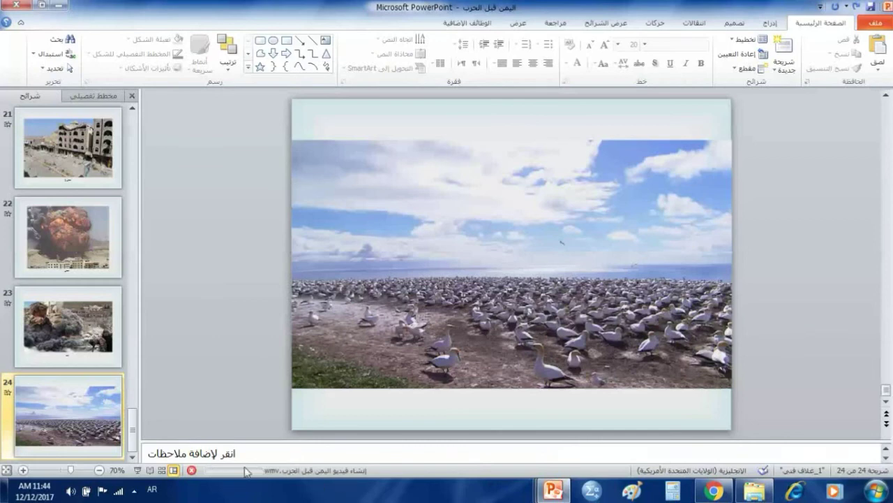
# Step: Run the slide show from the beginning with F5 through to the final wildlife video
pyautogui.moveTo(376, 266)
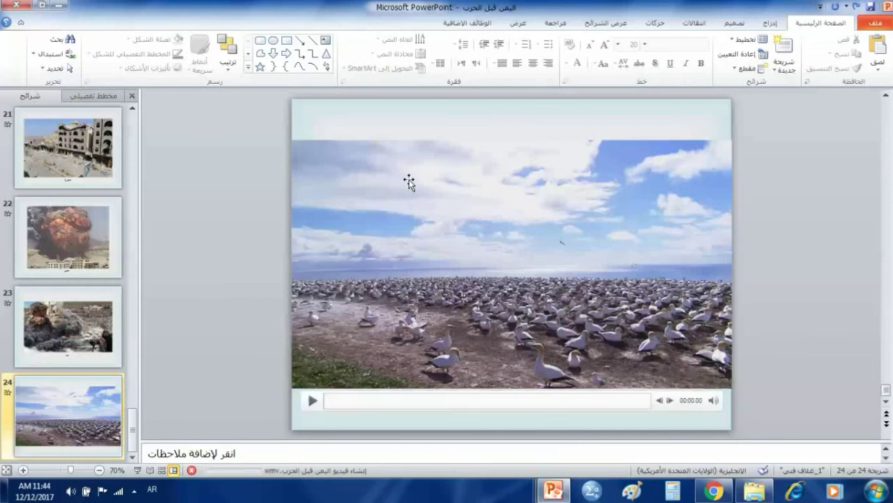
pyautogui.press('F5')
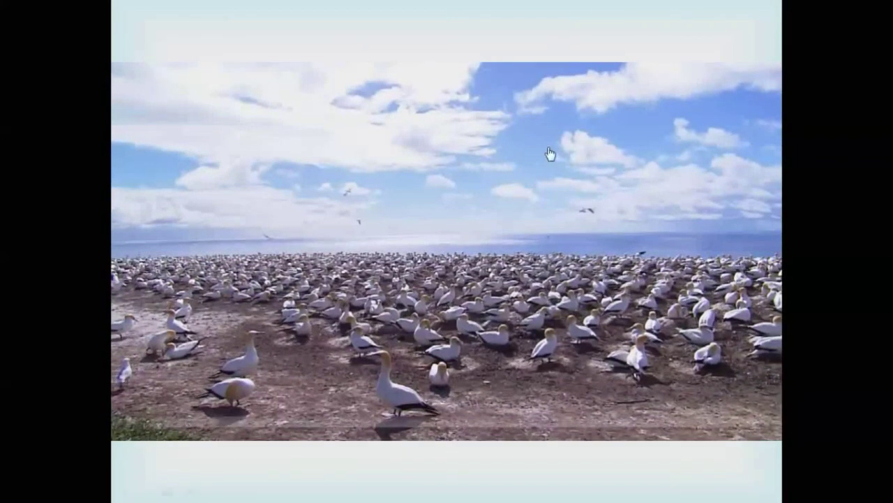
# Step: Advance past the final slide and exit the show, returning to editing on slide 24
pyautogui.click(497, 243)
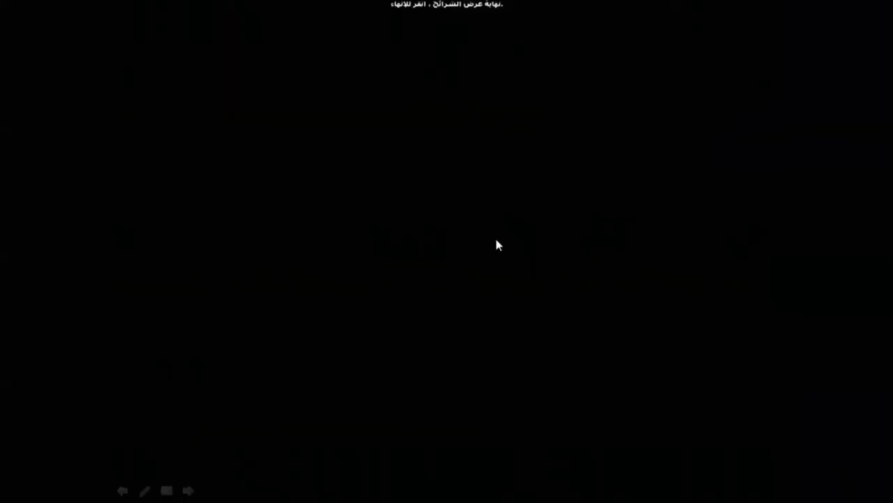
pyautogui.click(497, 244)
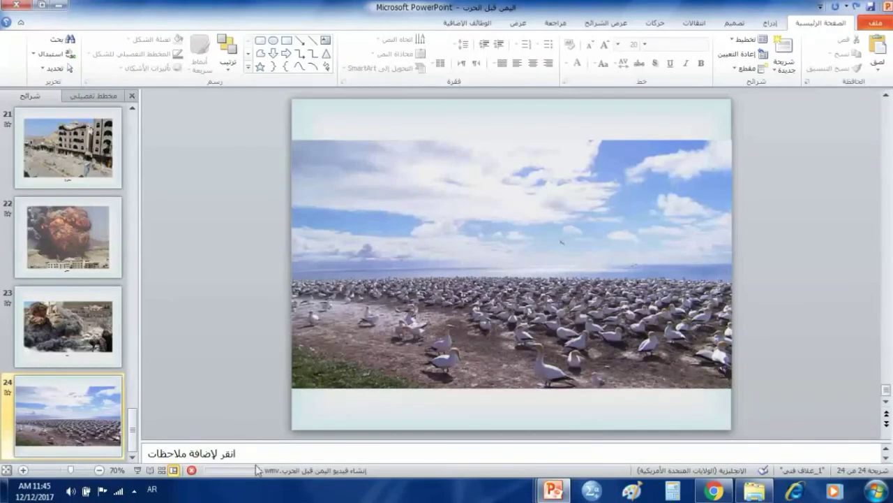